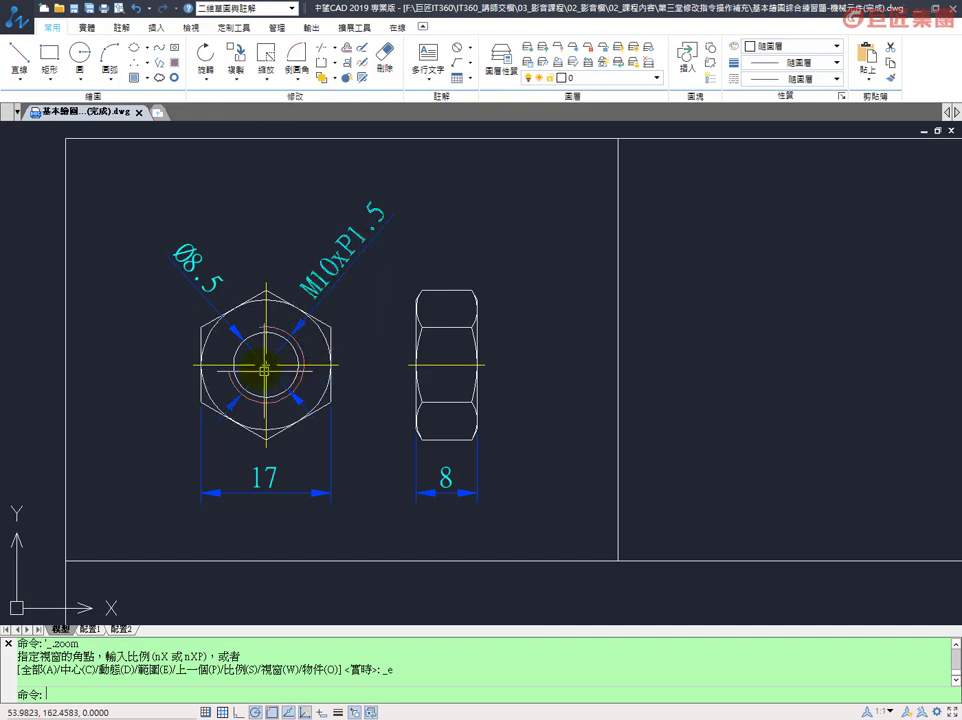
Step: Draw a circle of radius 17/2 in the empty frame beside the reference nut drawing
scroll(244, 365, down, 1)
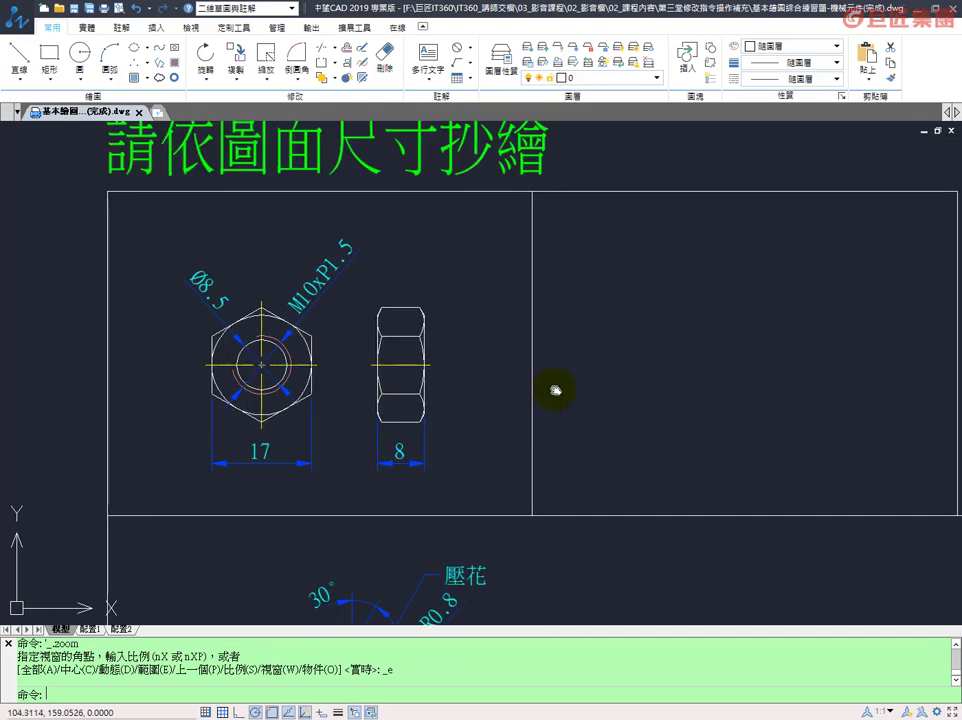
middle_drag(554, 391, 468, 397)
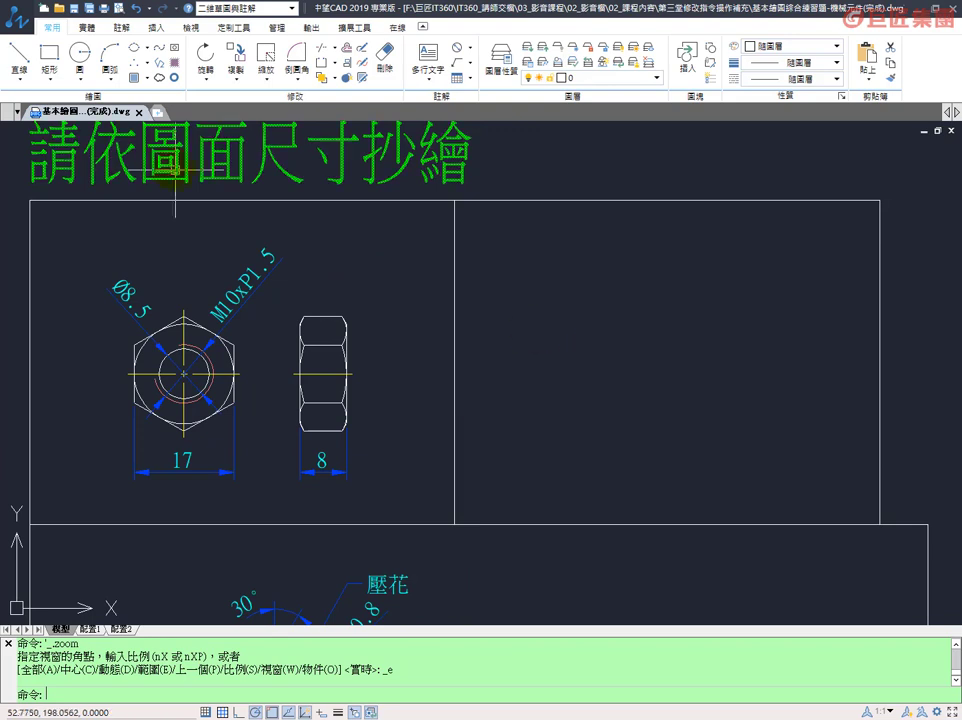
click(79, 52)
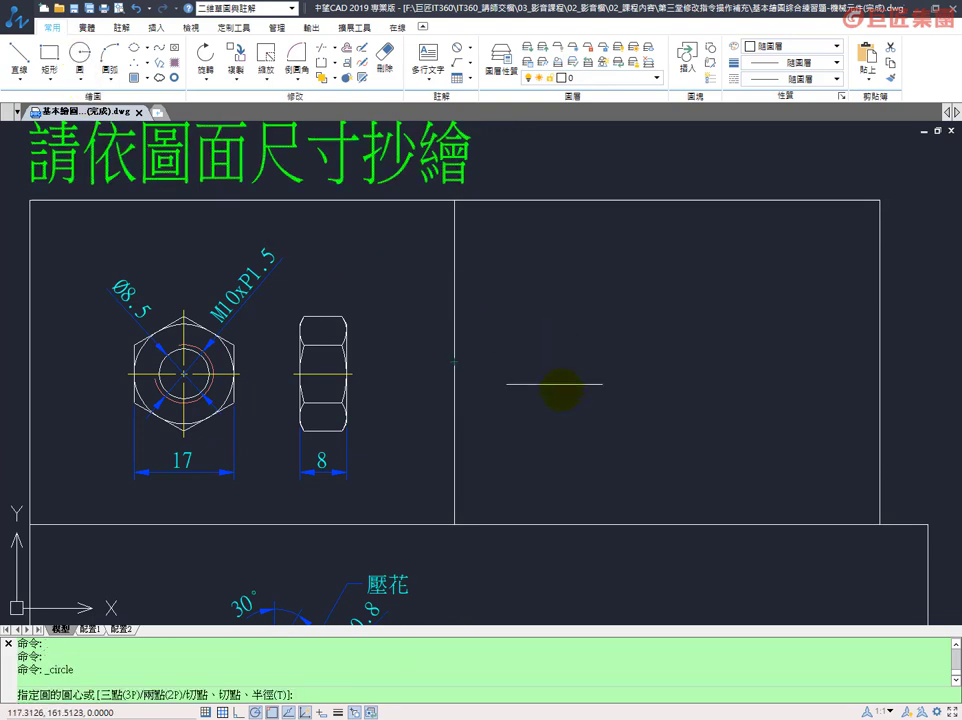
click(589, 360)
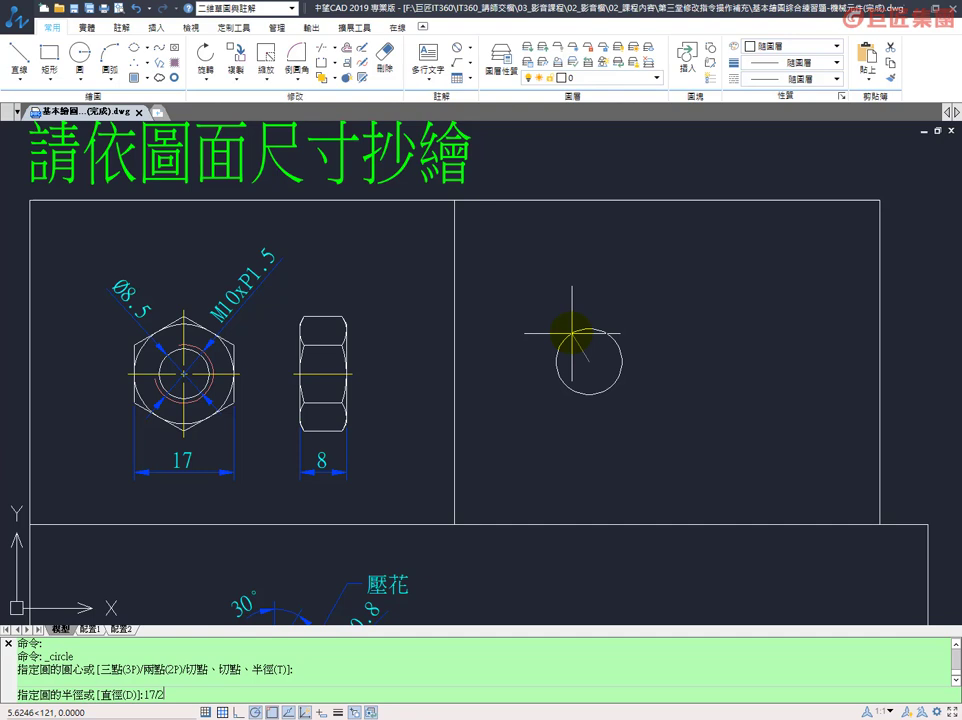
key(Return)
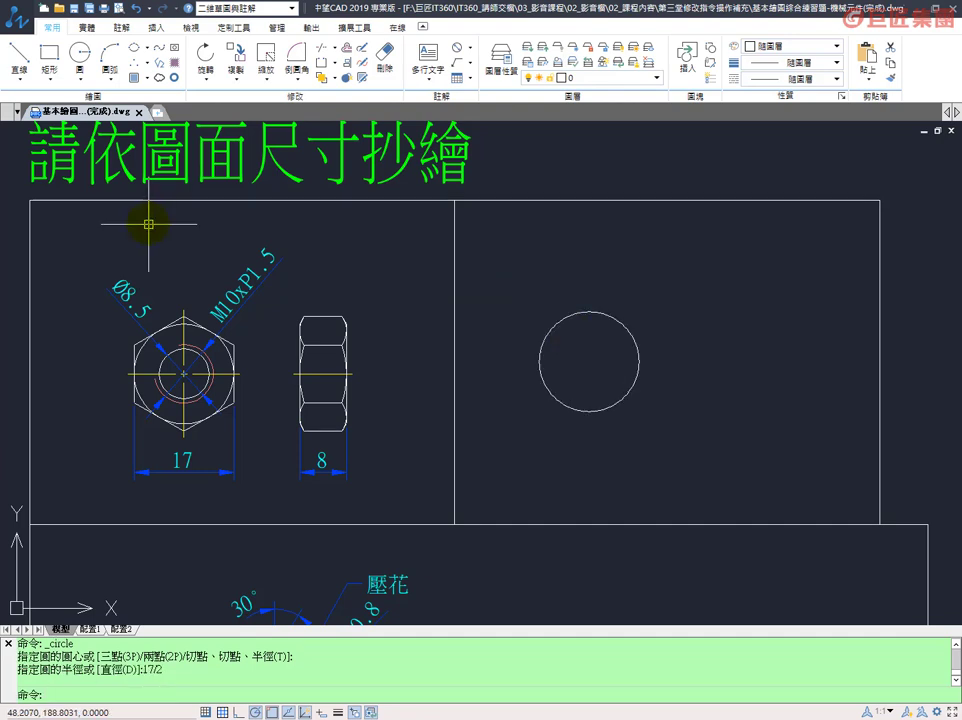
Step: Draw a 6-sided polygon circumscribed about the new circle, centred on it and sized to its right quadrant
click(50, 80)
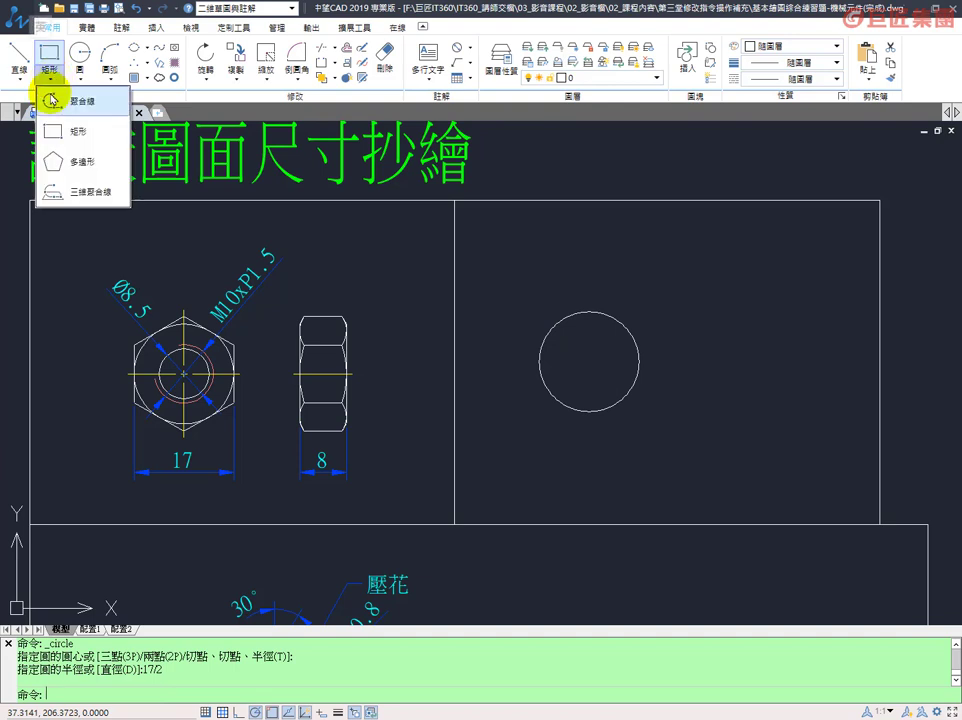
click(77, 161)
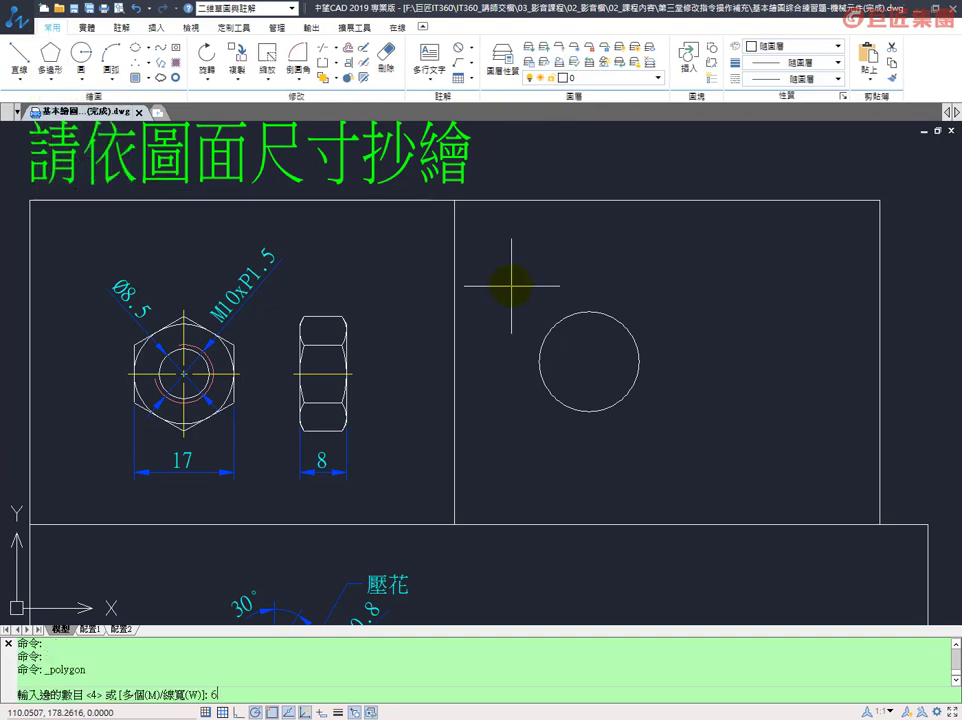
key(Return)
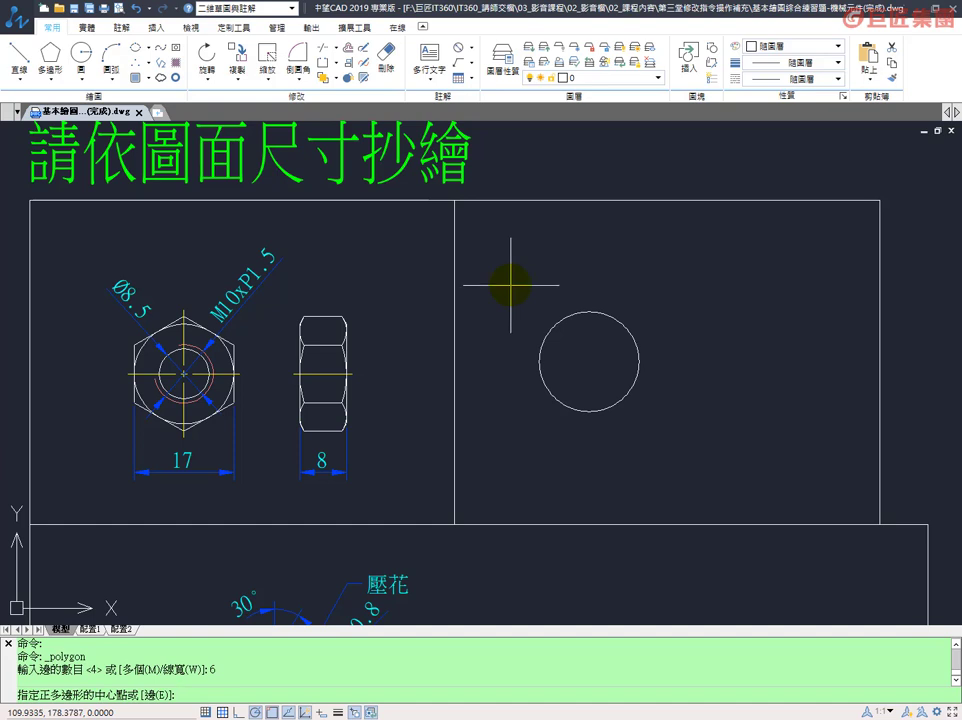
click(589, 361)
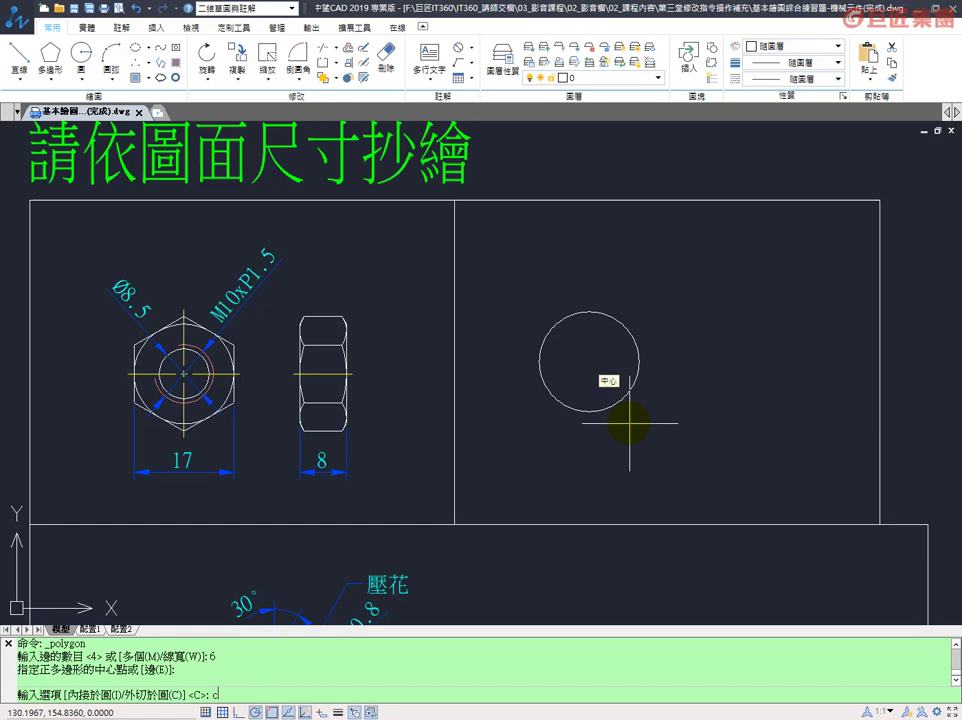
text(c)
key(Return)
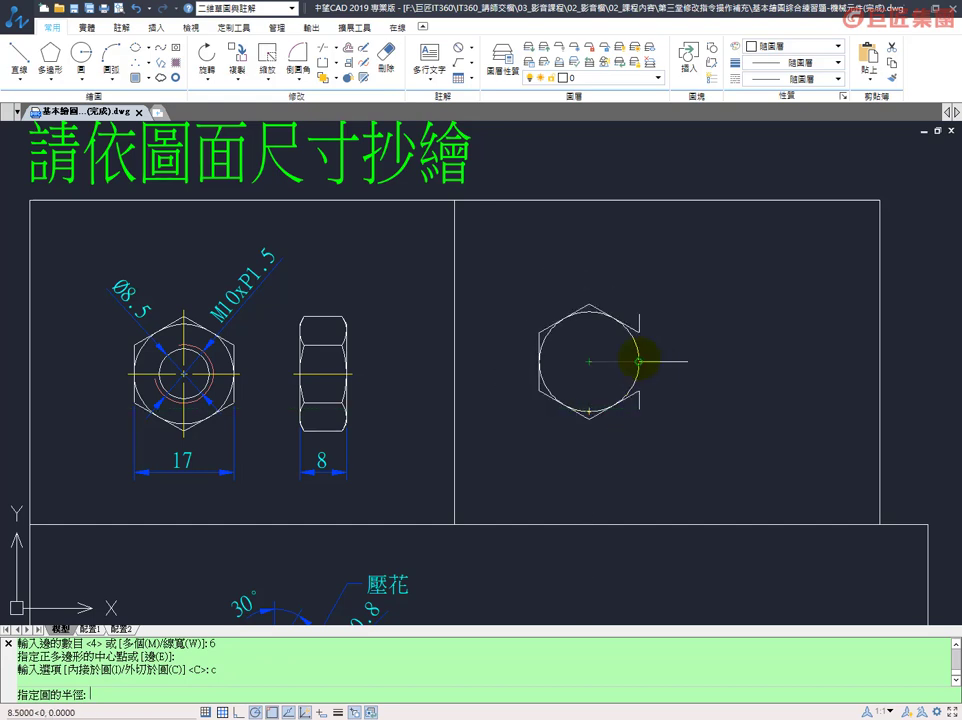
click(642, 360)
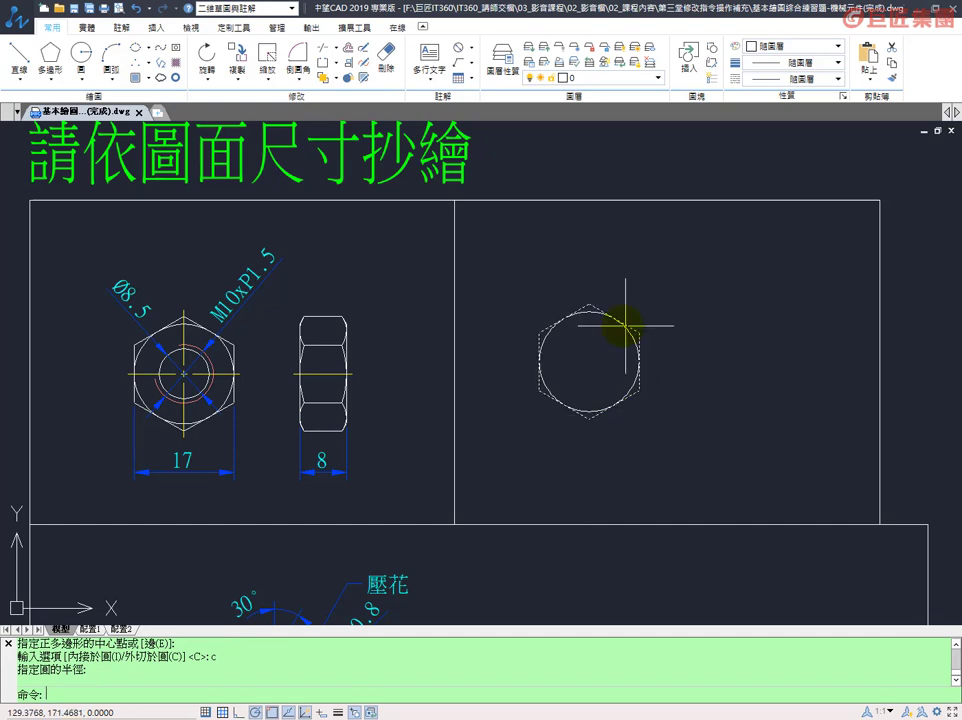
Step: Examine the chamfer arcs along the left edge of the reference nut's side view
click(796, 298)
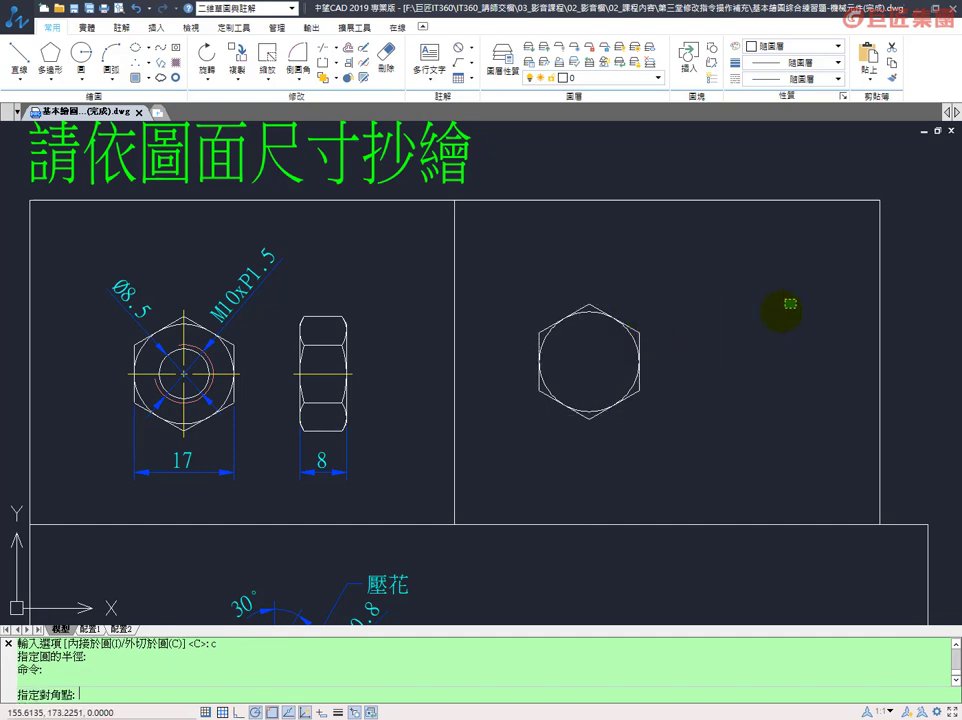
click(719, 433)
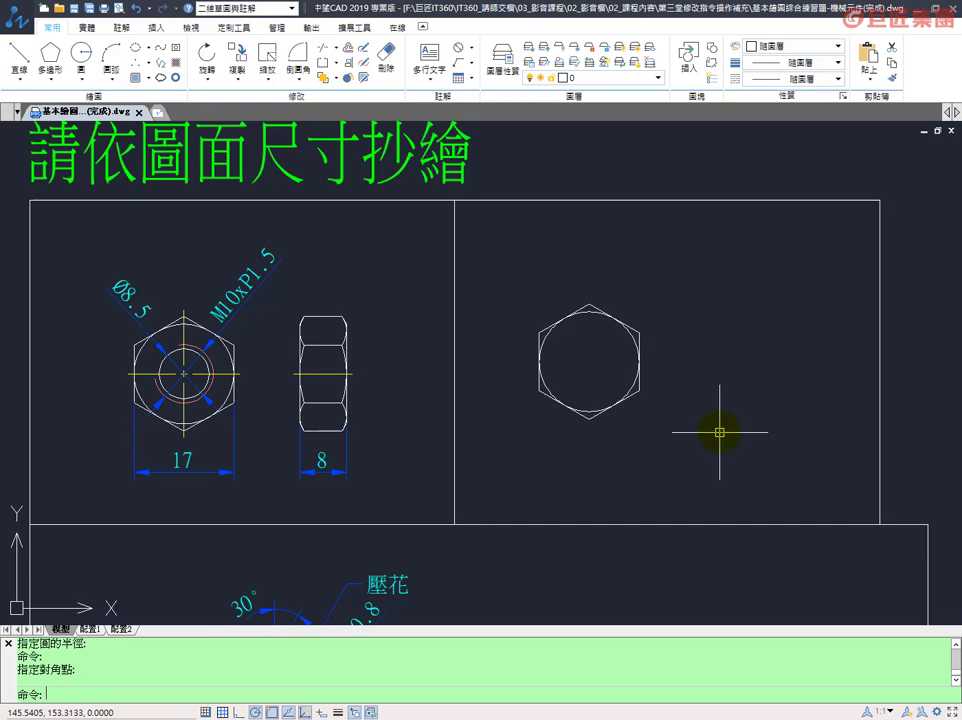
click(660, 336)
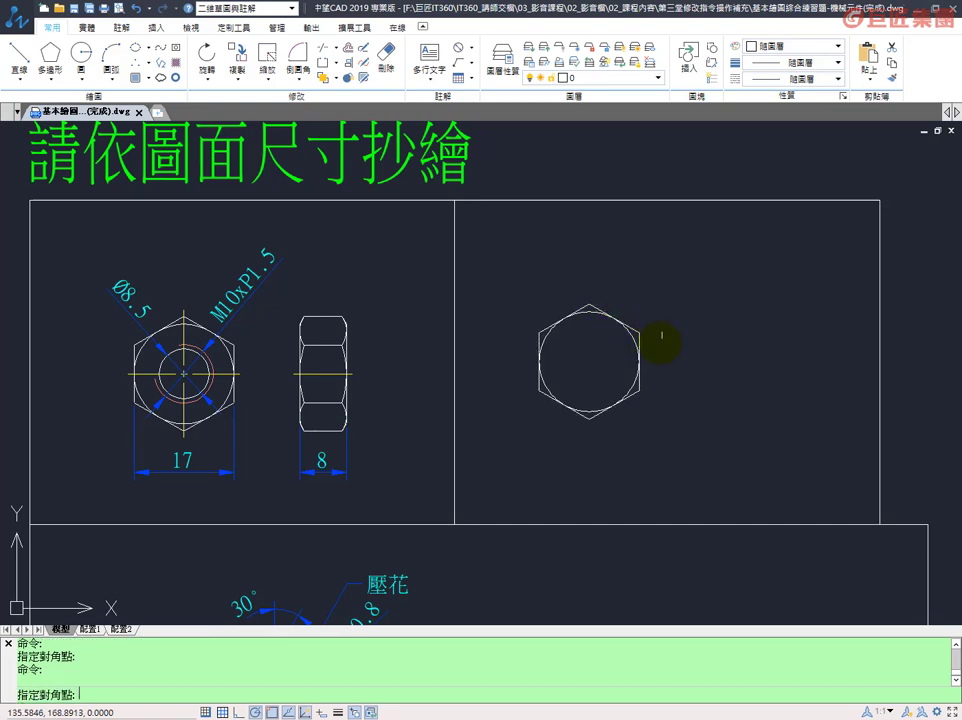
click(670, 362)
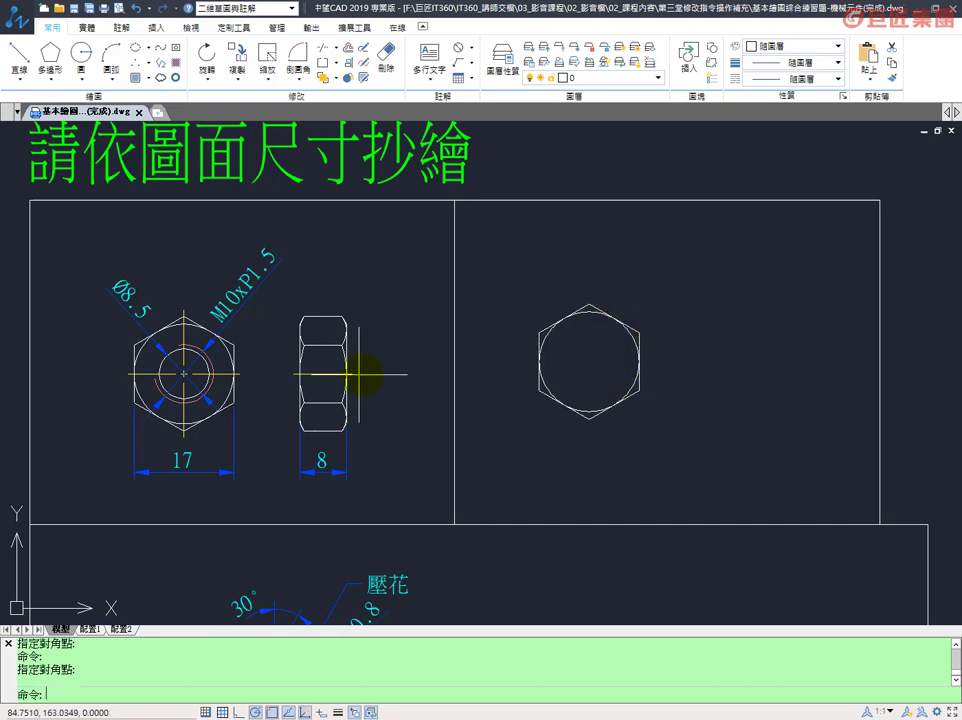
scroll(281, 346, up, 4)
click(330, 333)
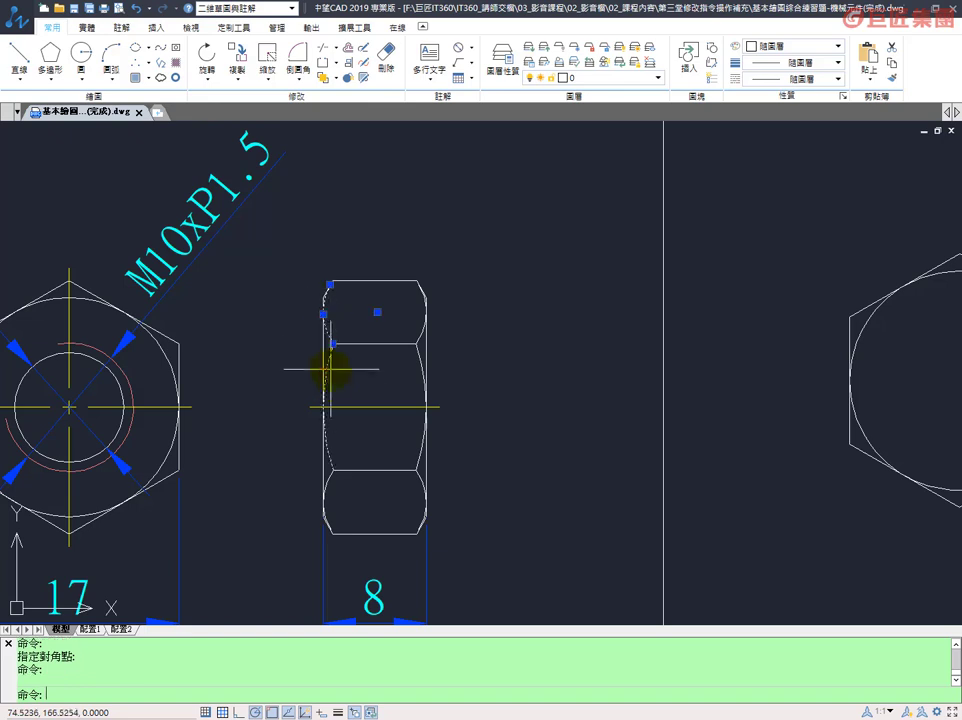
click(327, 358)
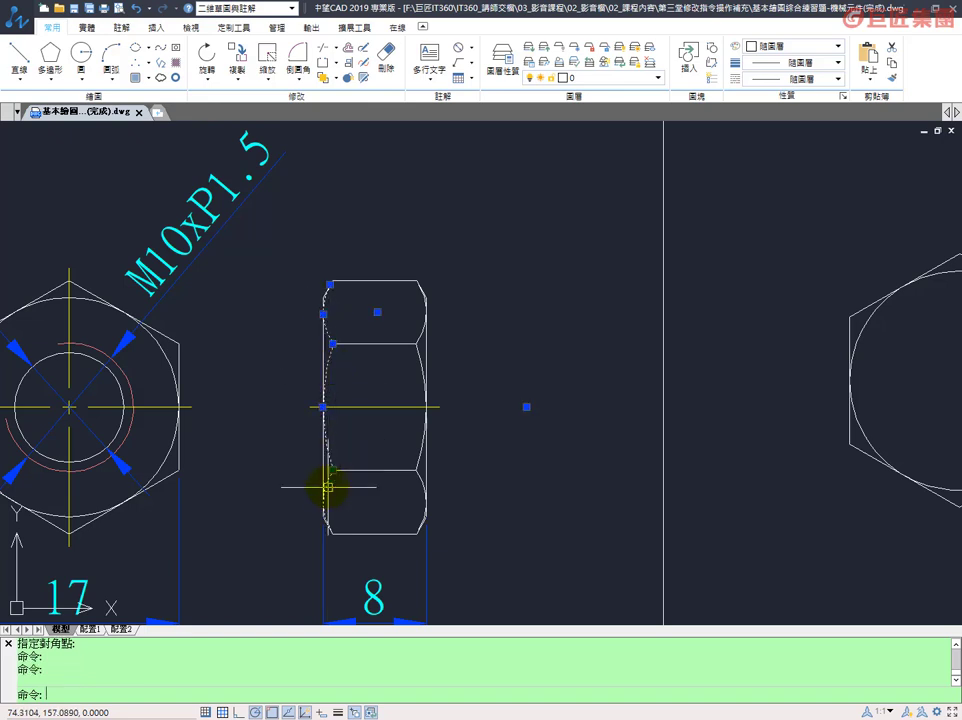
key(Escape)
scroll(501, 373, down, 5)
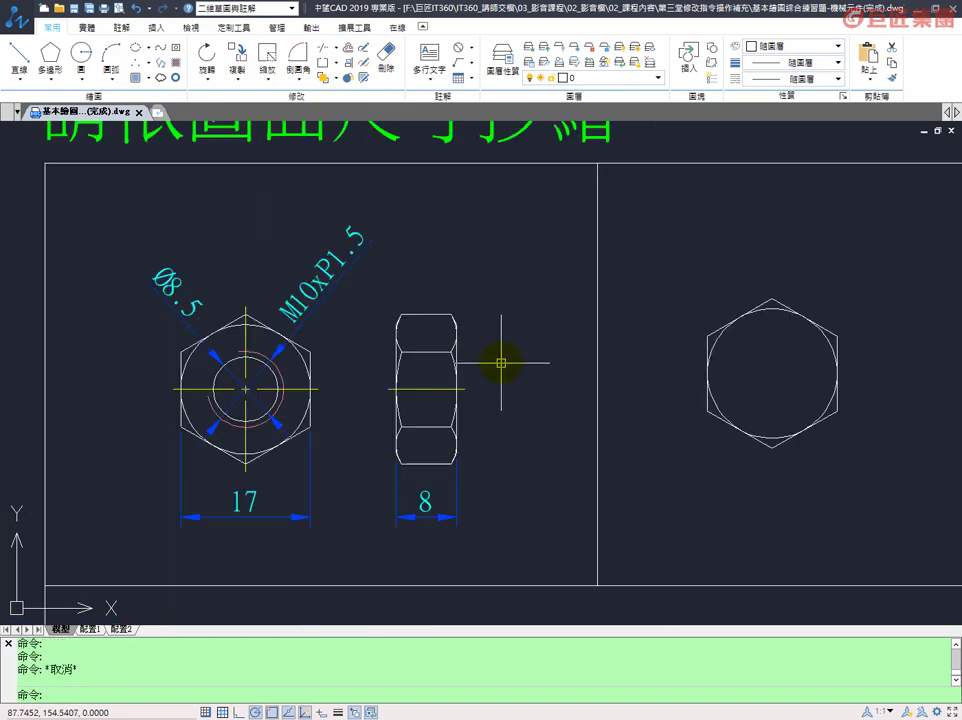
Step: Draw a vertical line from the new hexagon's upper vertex to its lower vertex
middle_drag(681, 405, 640, 410)
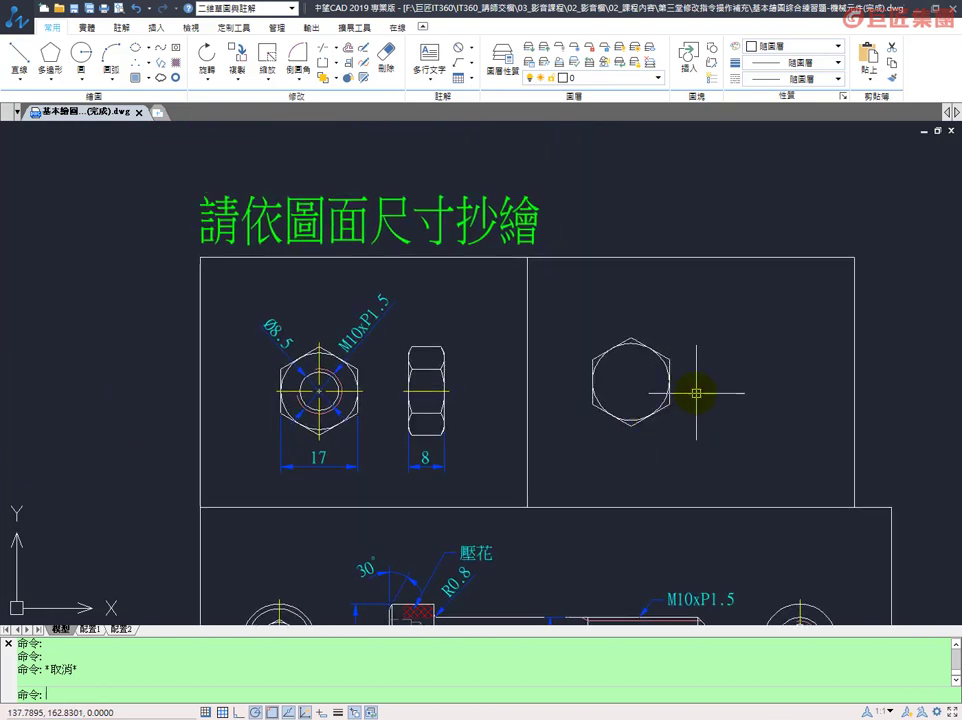
text(L)
key(Return)
click(631, 340)
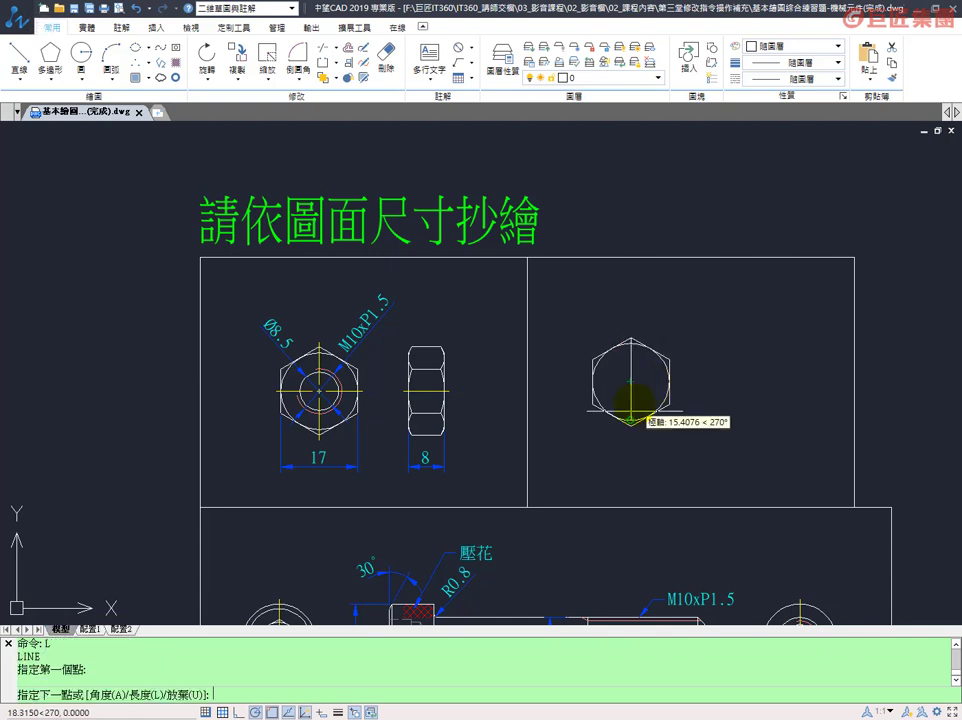
click(631, 415)
key(Return)
Step: Draw a horizontal line through the hexagon's centre, from its left edge to its right edge
key(Return)
scroll(596, 400, up, 2)
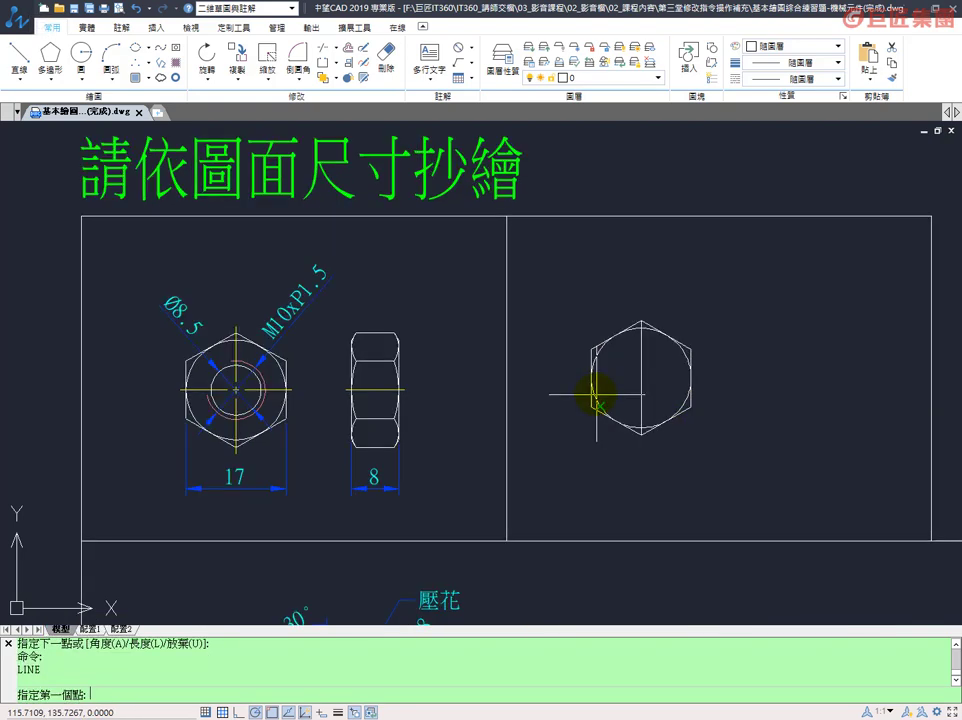
scroll(596, 400, up, 1)
click(589, 373)
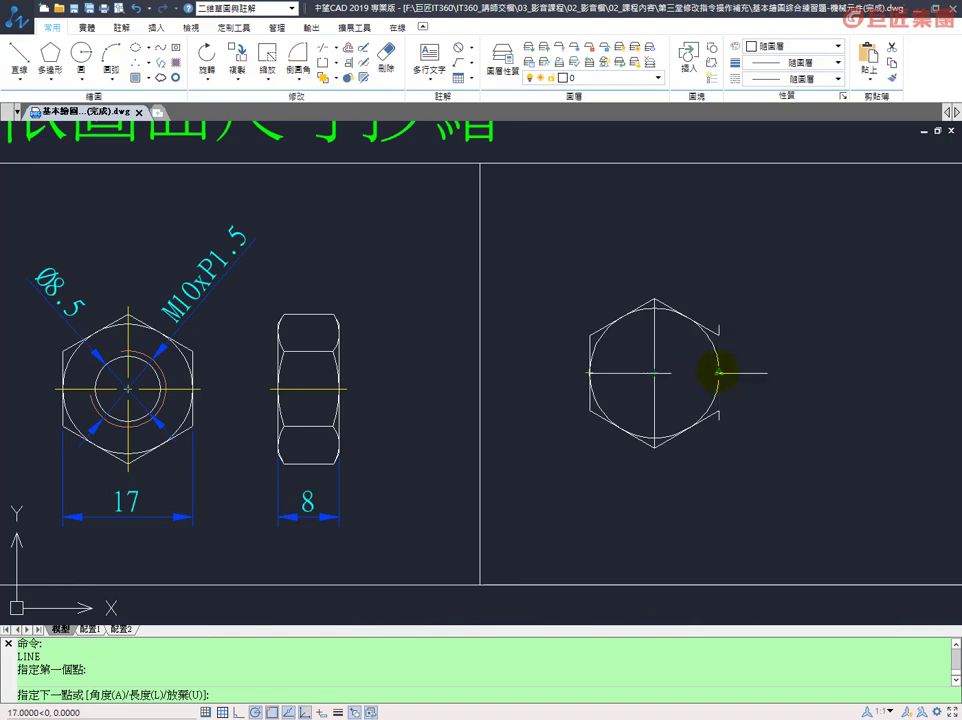
click(718, 373)
key(Return)
Step: Copy the hexagon's vertical and horizontal centre lines horizontally about 22 units to the right
drag(668, 389, 638, 356)
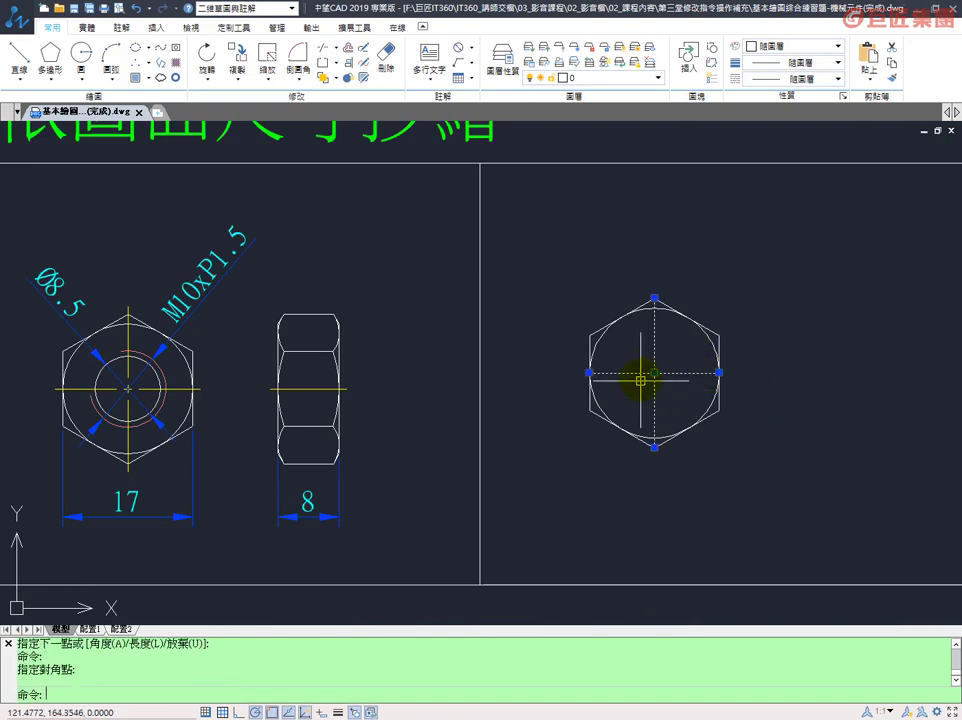
text(co)
key(Return)
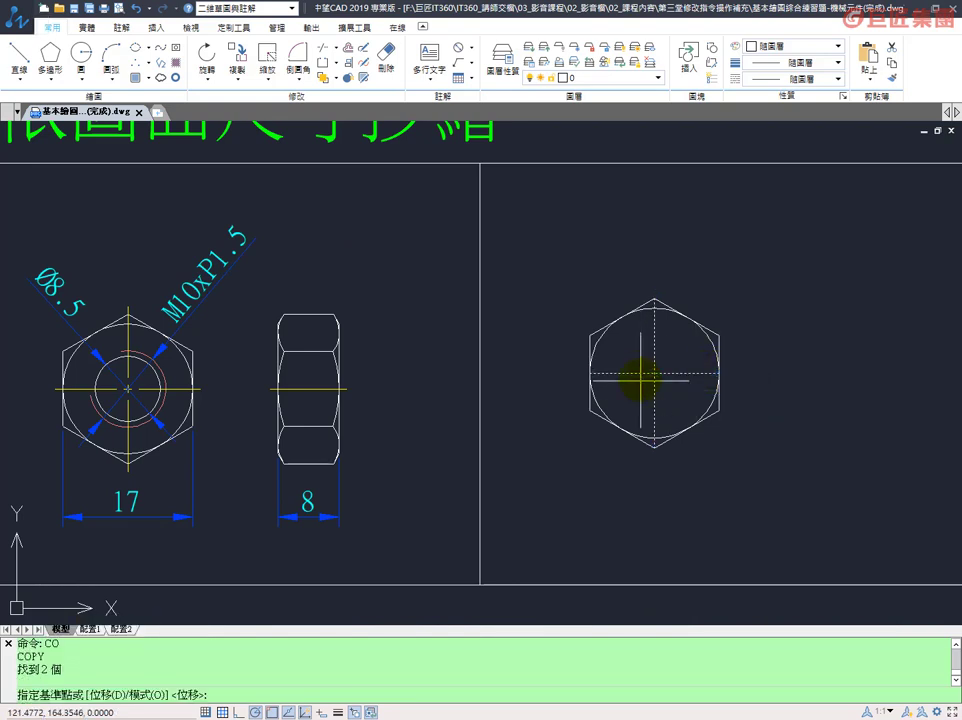
scroll(640, 380, down, 2)
click(643, 436)
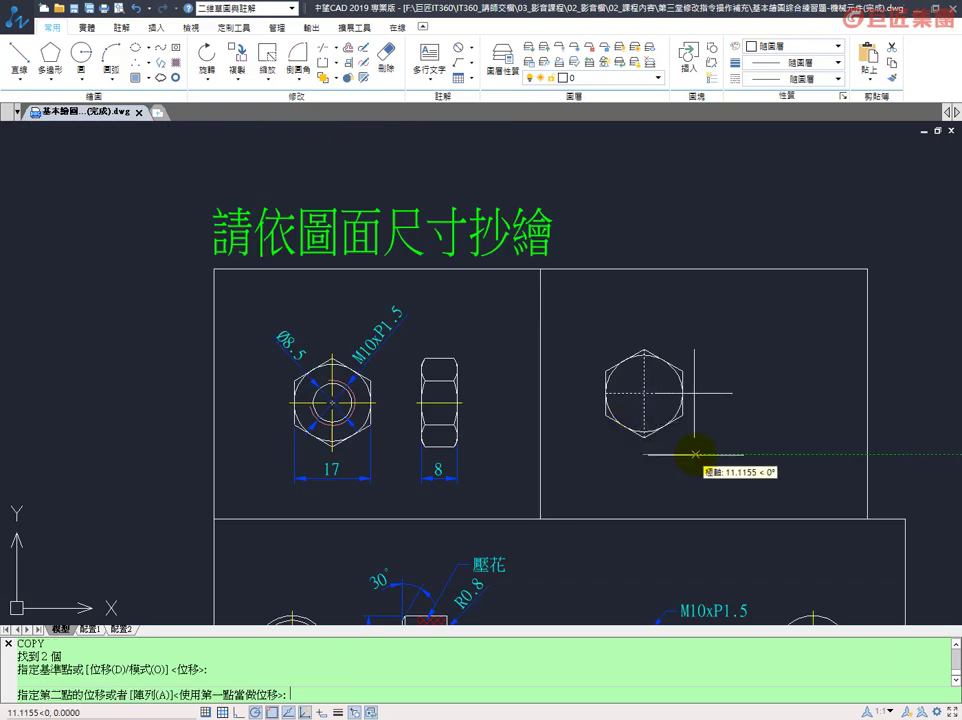
click(745, 452)
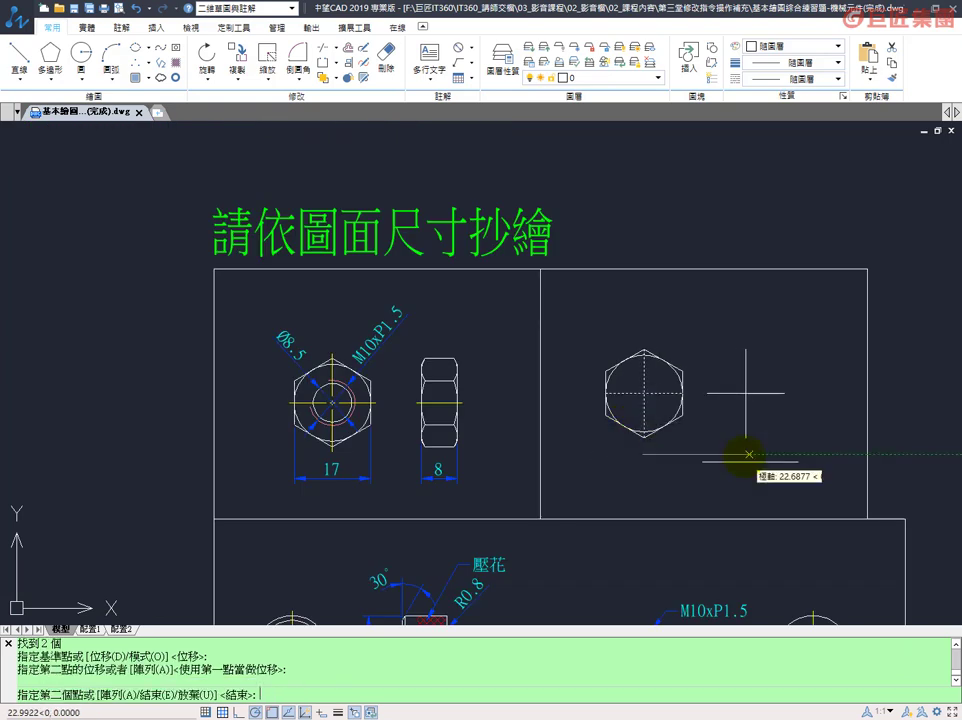
key(Return)
Step: Trim off the left half of the copied horizontal line, using the copied vertical line as the cutting edge
click(760, 397)
click(712, 415)
text(tr)
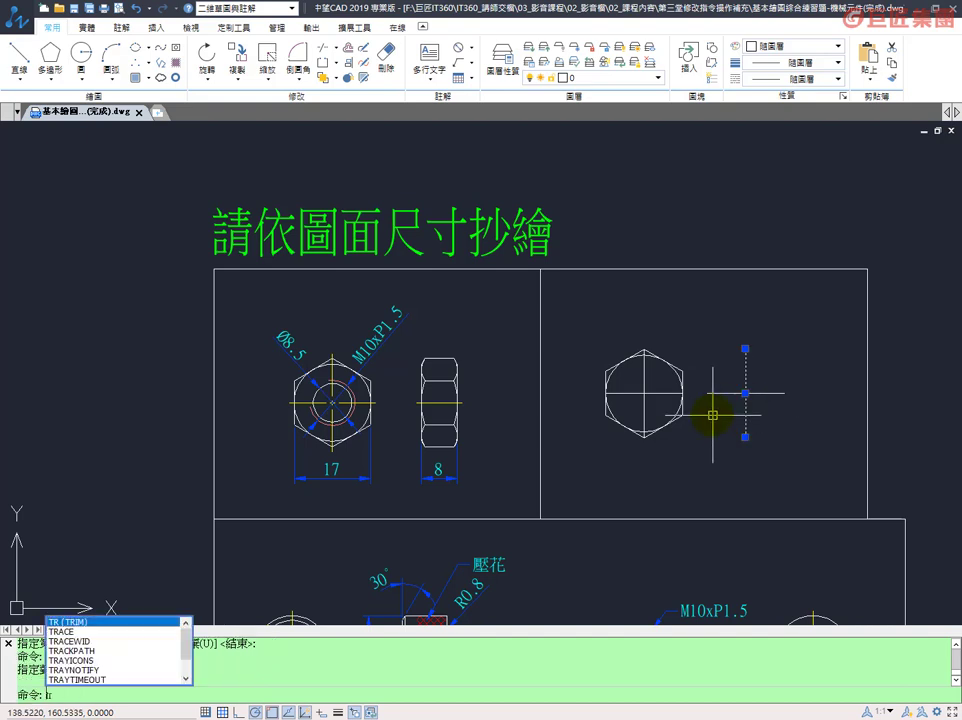
key(Return)
click(725, 394)
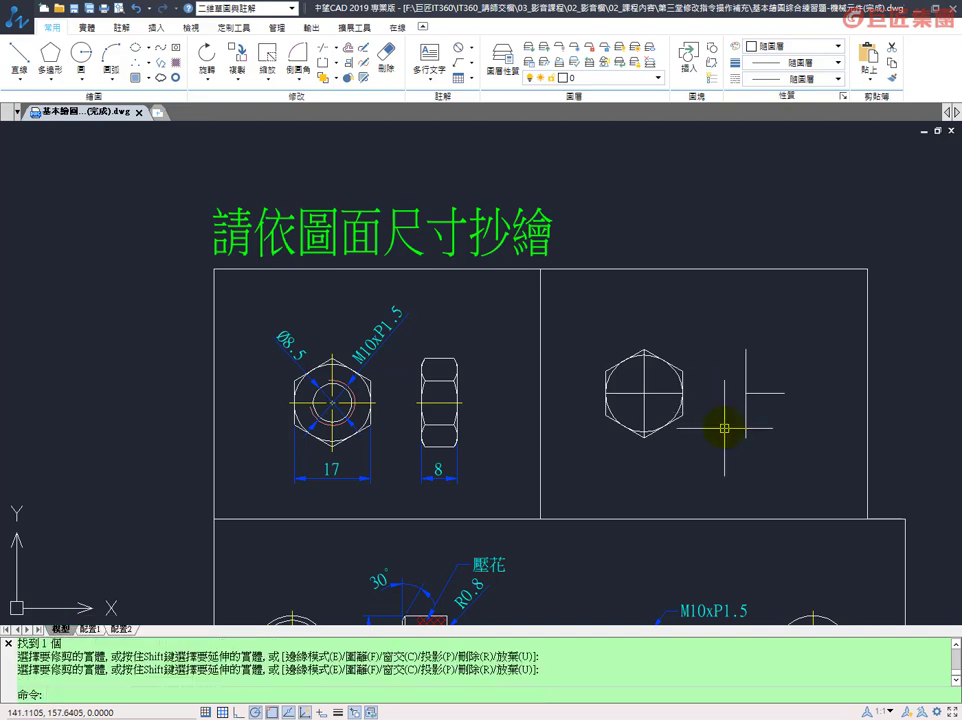
Step: Complete the side-view rectangle with lines from the vertical line's lower end: 8 right, up to its top level, and back to its upper end
text(l)
key(Return)
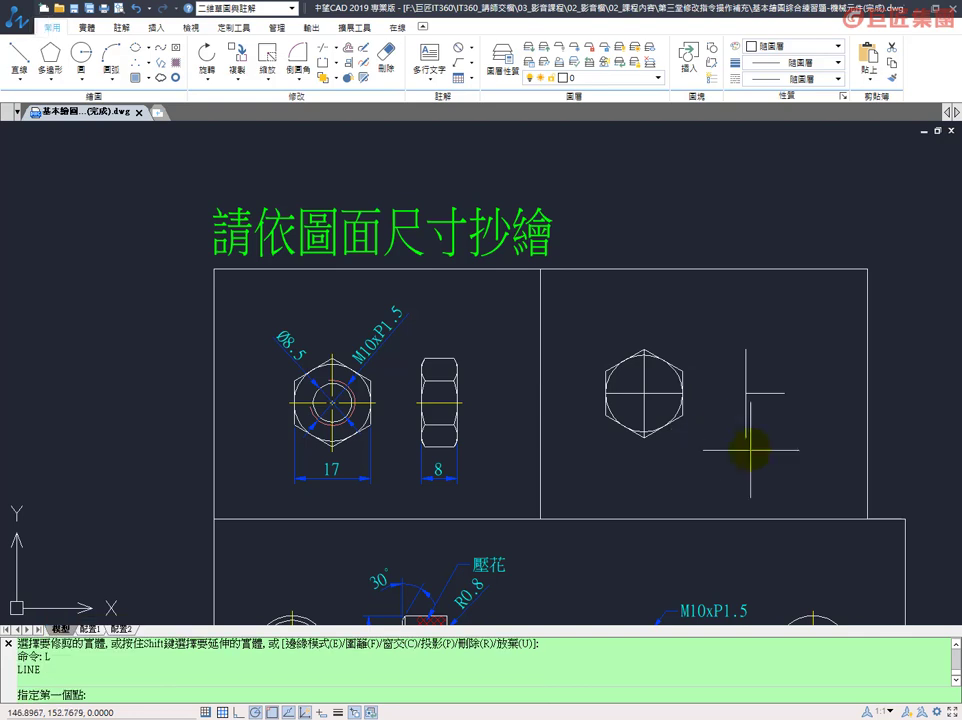
click(745, 437)
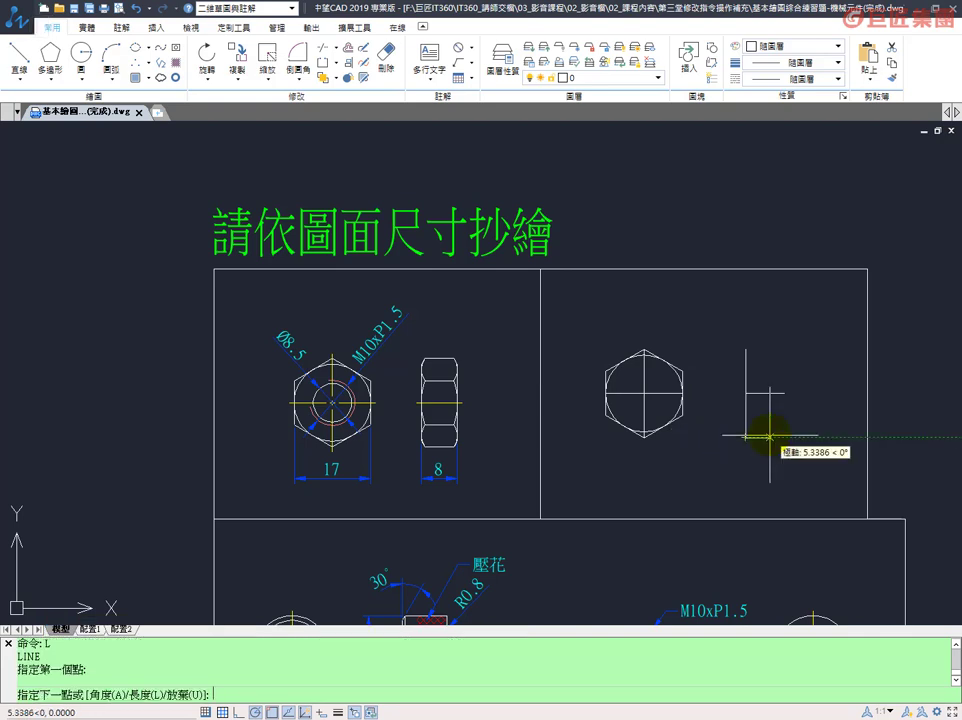
text(8)
key(Return)
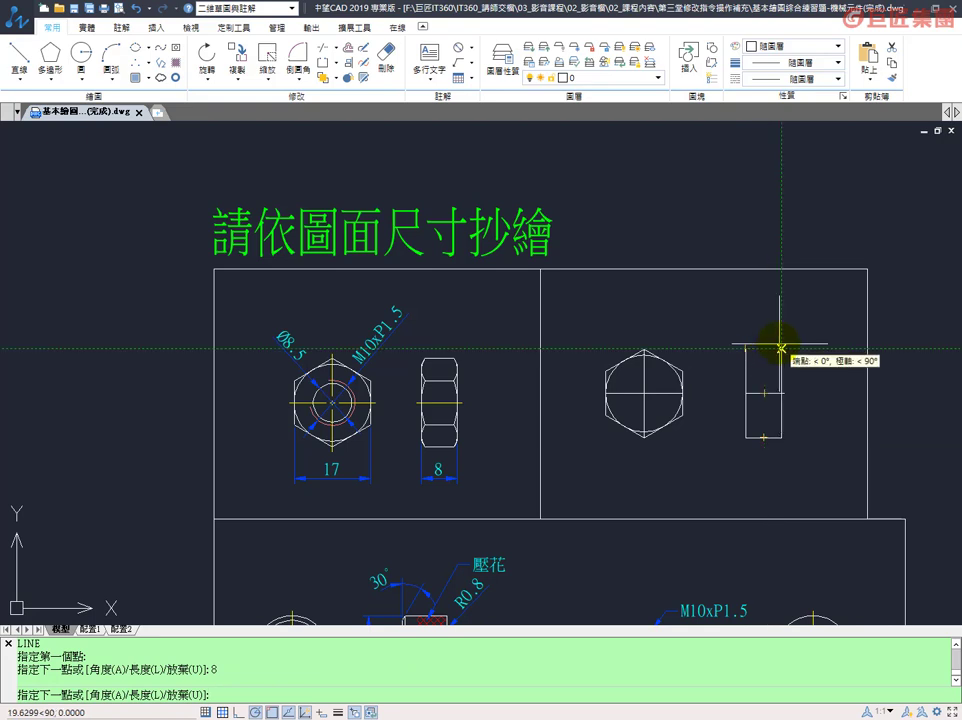
click(780, 348)
click(746, 347)
key(Return)
Step: Trim the end of the side view's horizontal centre line that projects beyond the rectangle's right edge
scroll(792, 403, up, 3)
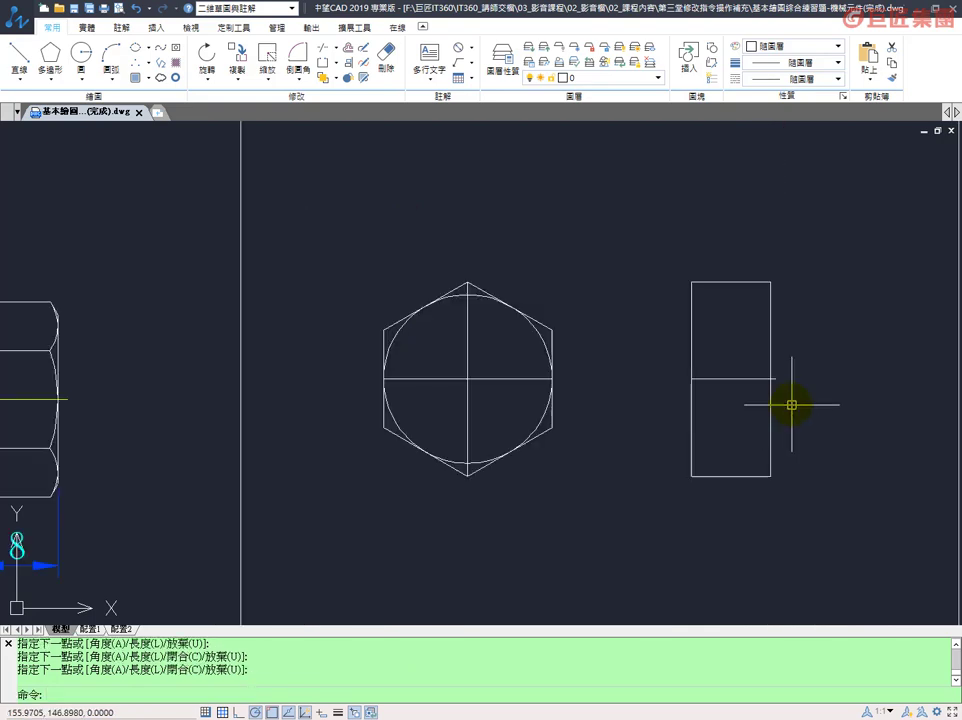
scroll(792, 404, up, 2)
click(755, 391)
text(tr)
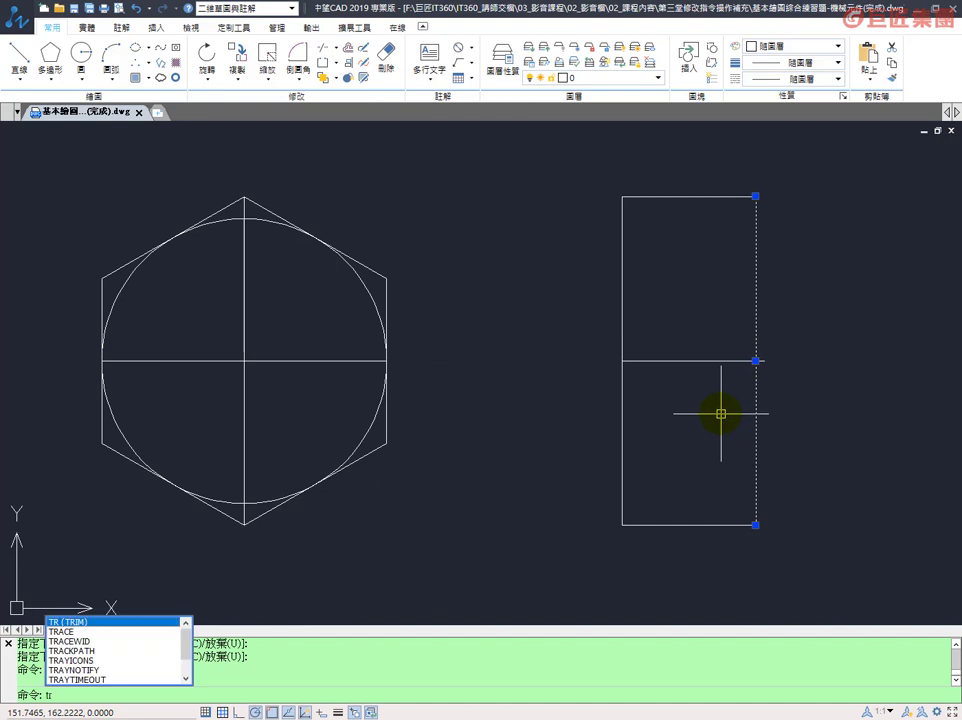
key(Return)
click(763, 363)
key(Return)
scroll(739, 401, down, 5)
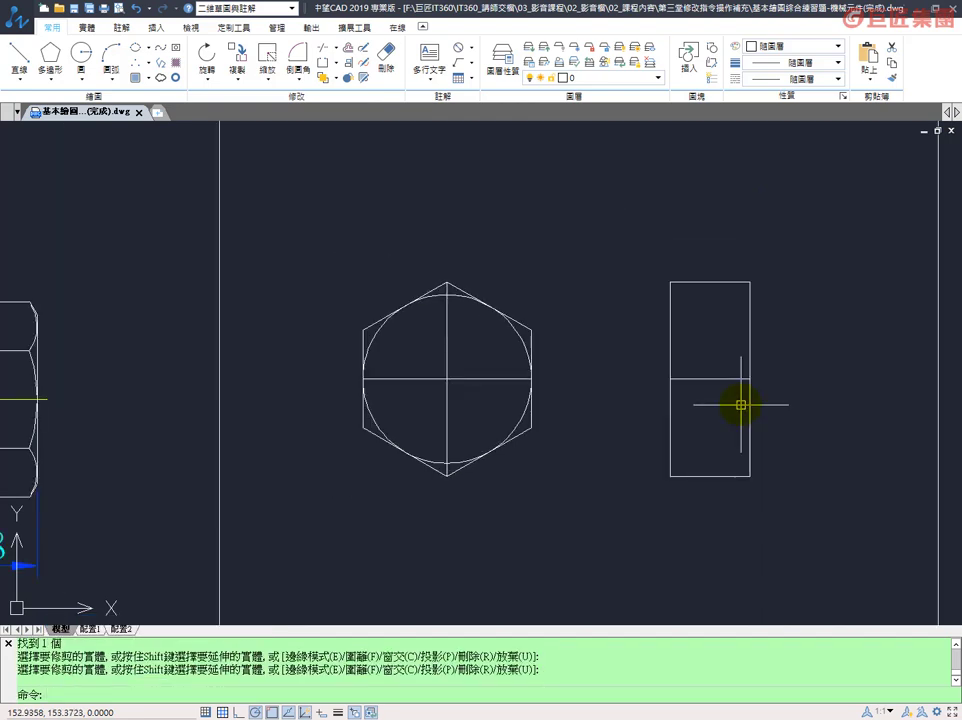
middle_drag(640, 428, 692, 428)
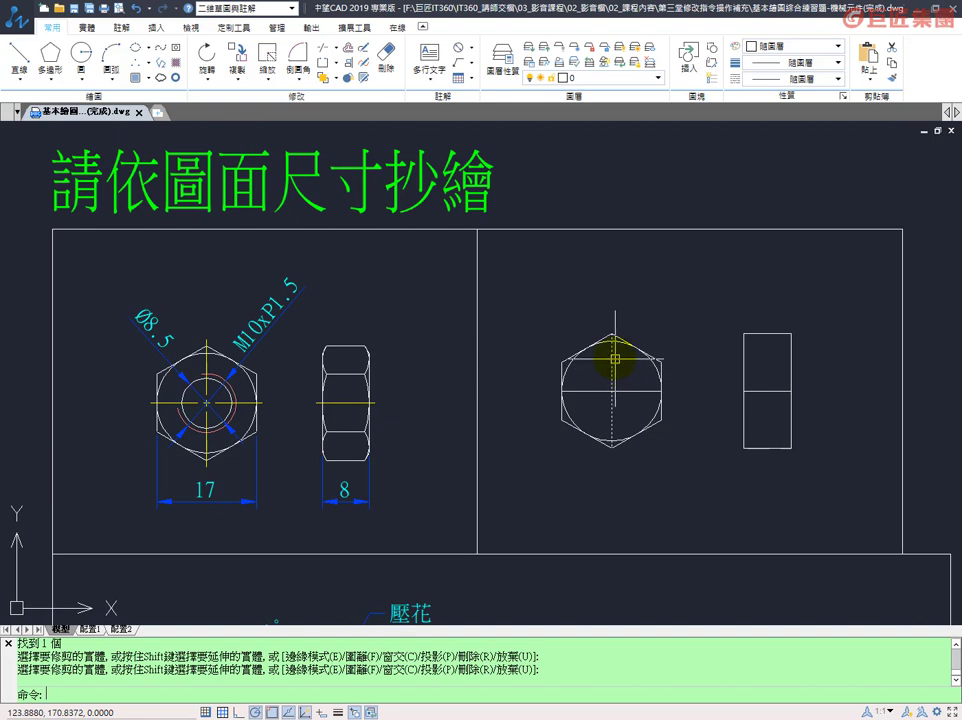
Step: Draw a circle of radius 5 centred on the intersection of the new hexagon's centre lines
scroll(612, 352, up, 3)
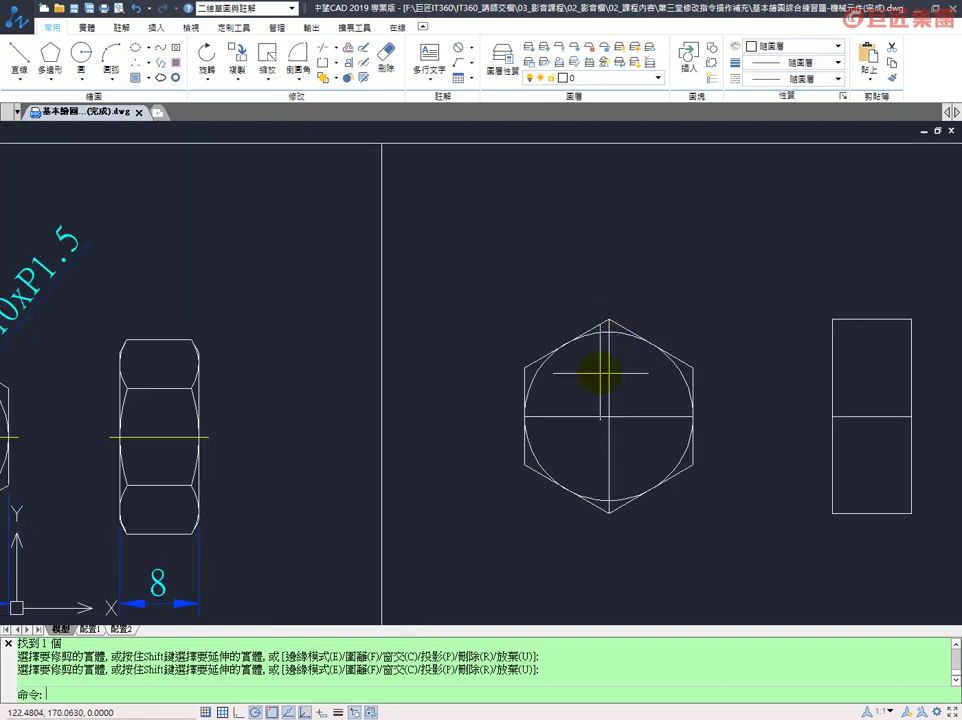
scroll(590, 376, down, 3)
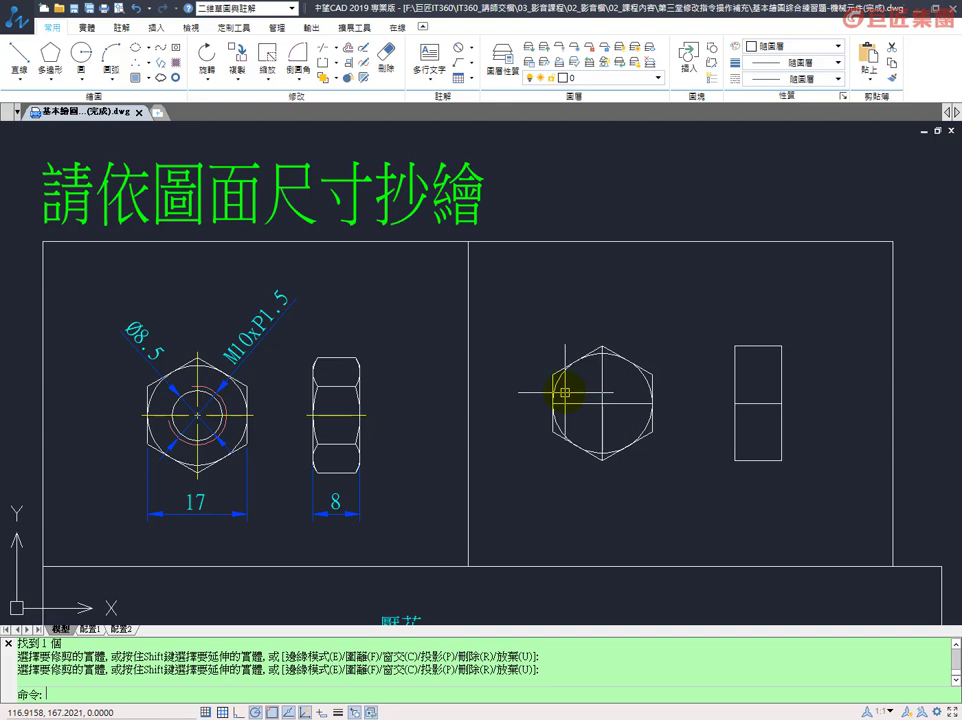
text(C)
key(Return)
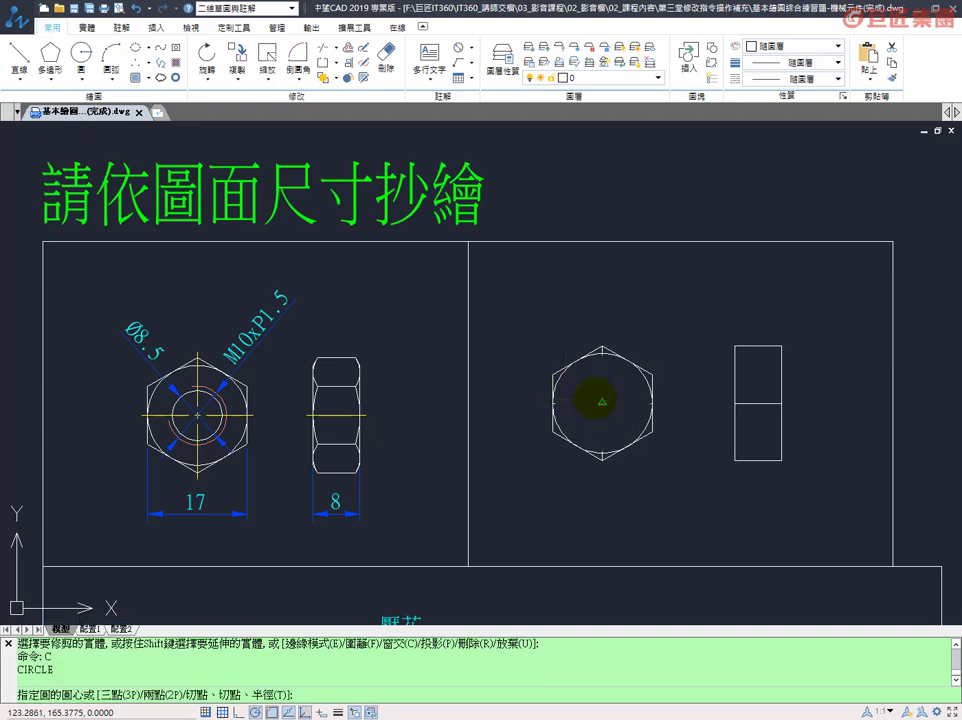
click(602, 403)
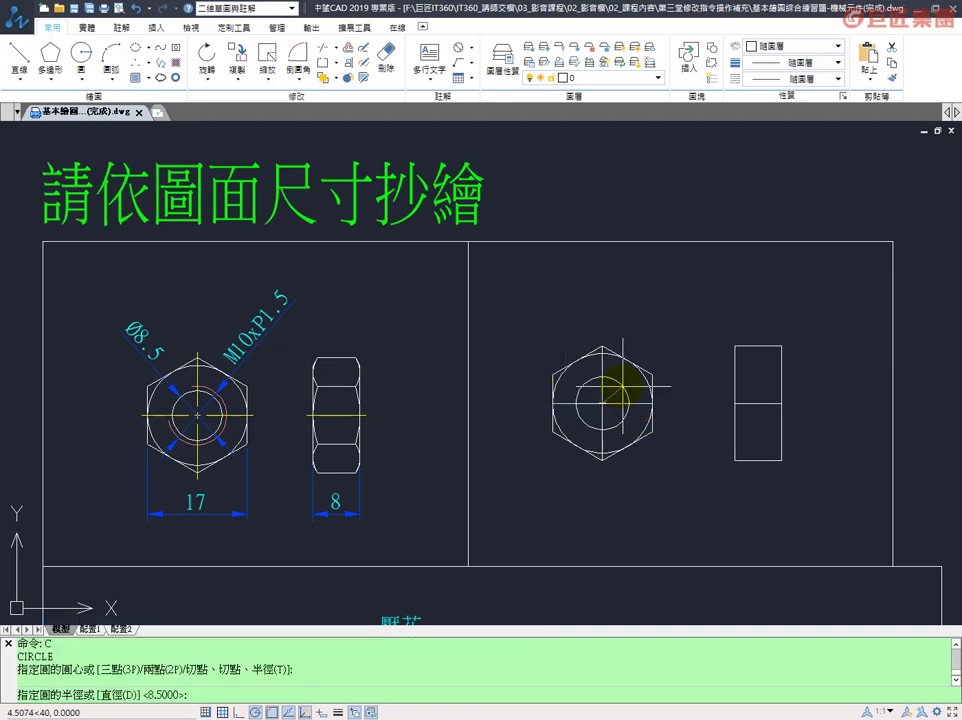
key(Return)
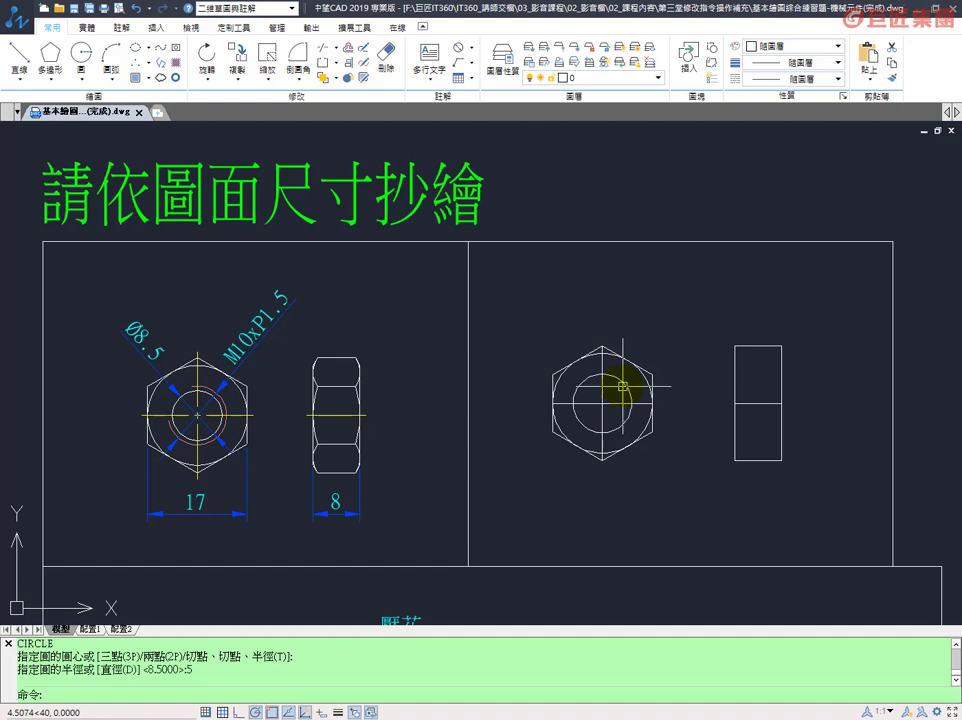
Step: Draw a second, concentric circle of radius 85/20 at the new hexagon's centre for the Ø8.5 hole
scroll(618, 397, up, 4)
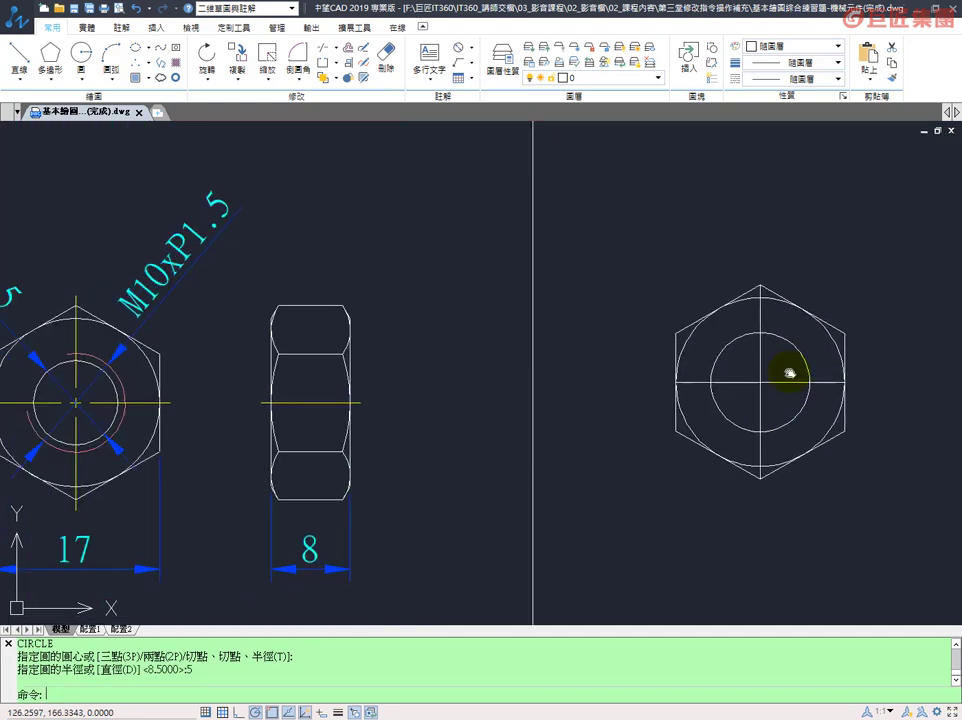
middle_drag(789, 373, 856, 377)
text(c)
key(Return)
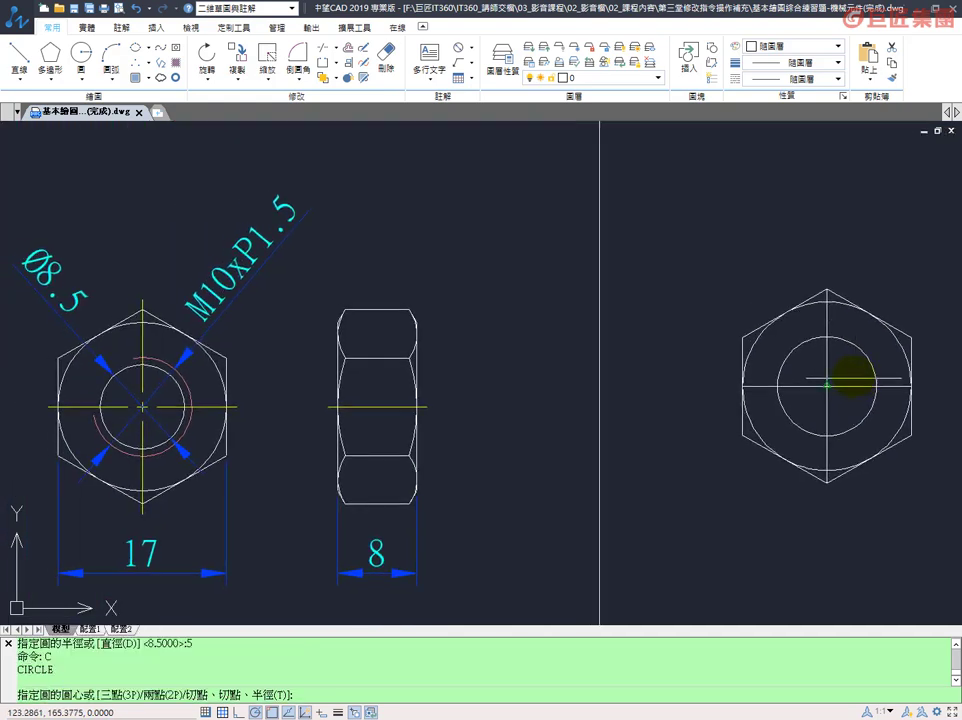
click(827, 384)
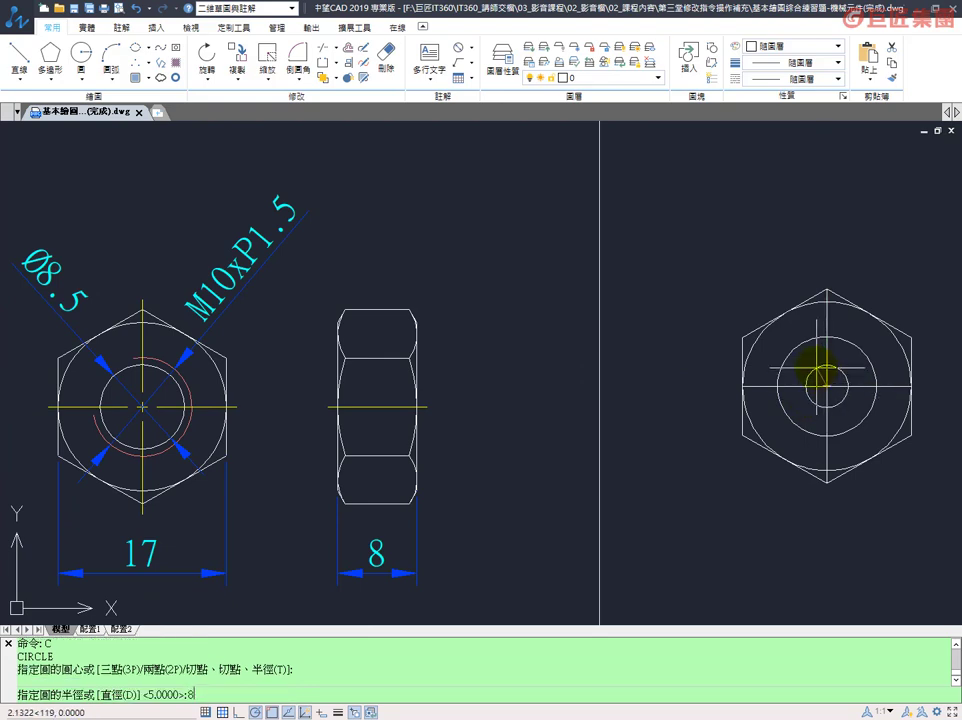
key(Return)
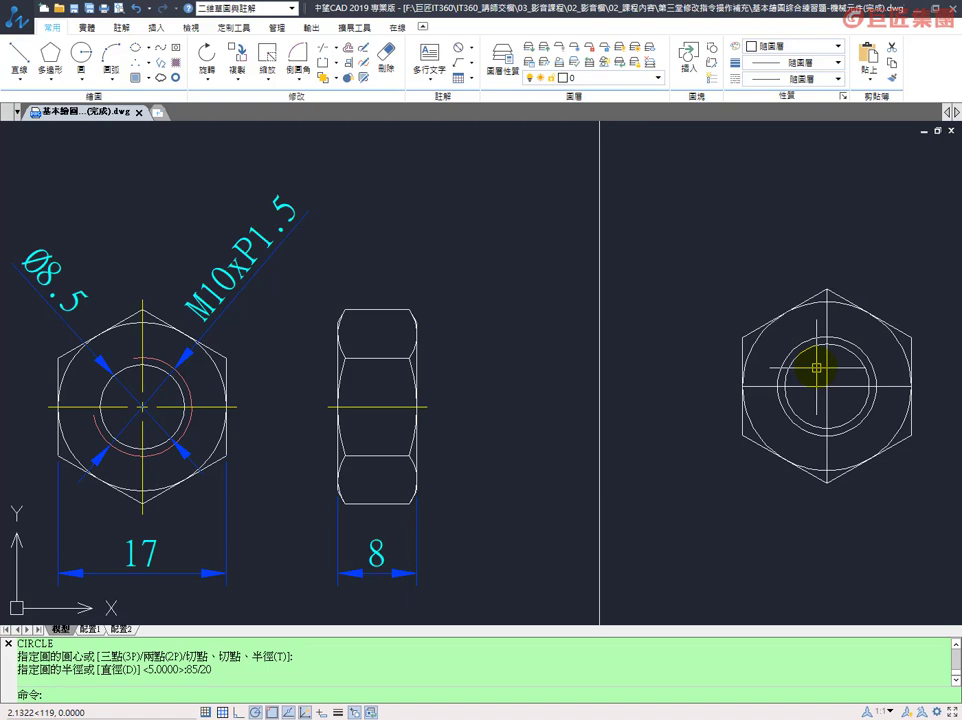
Step: Assign the radius 5 circle in the new front view to the THREAD layer
click(792, 349)
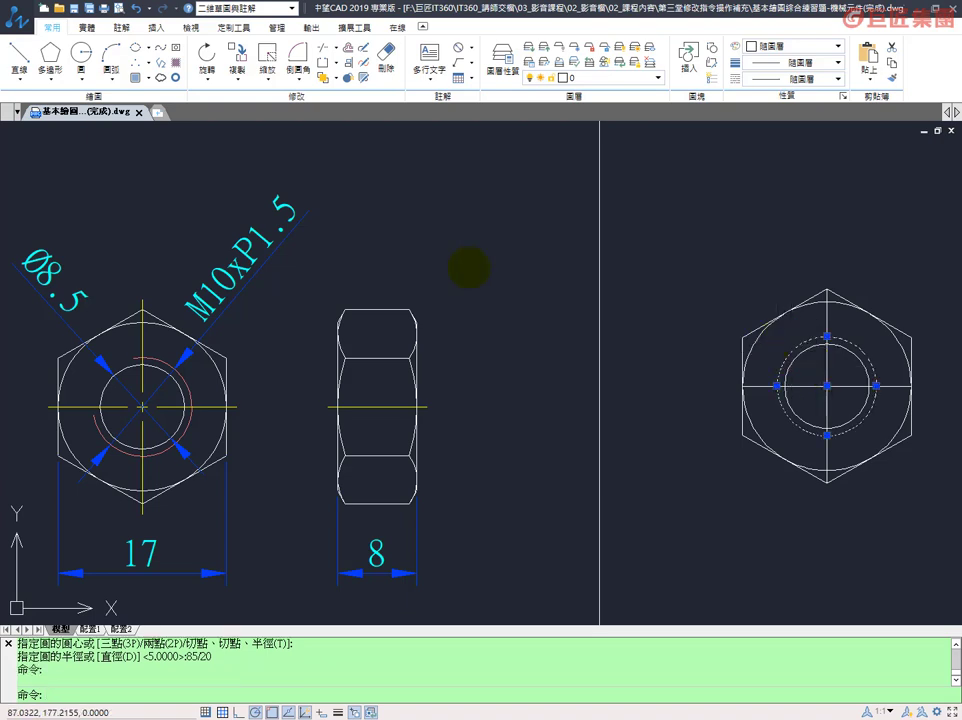
click(615, 83)
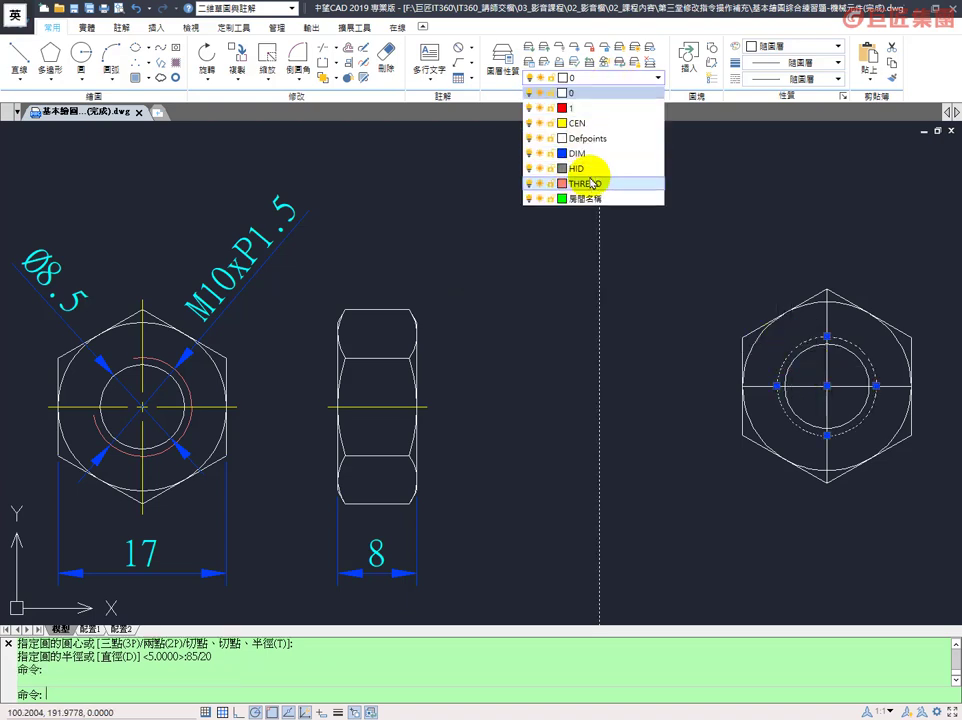
click(600, 184)
key(Escape)
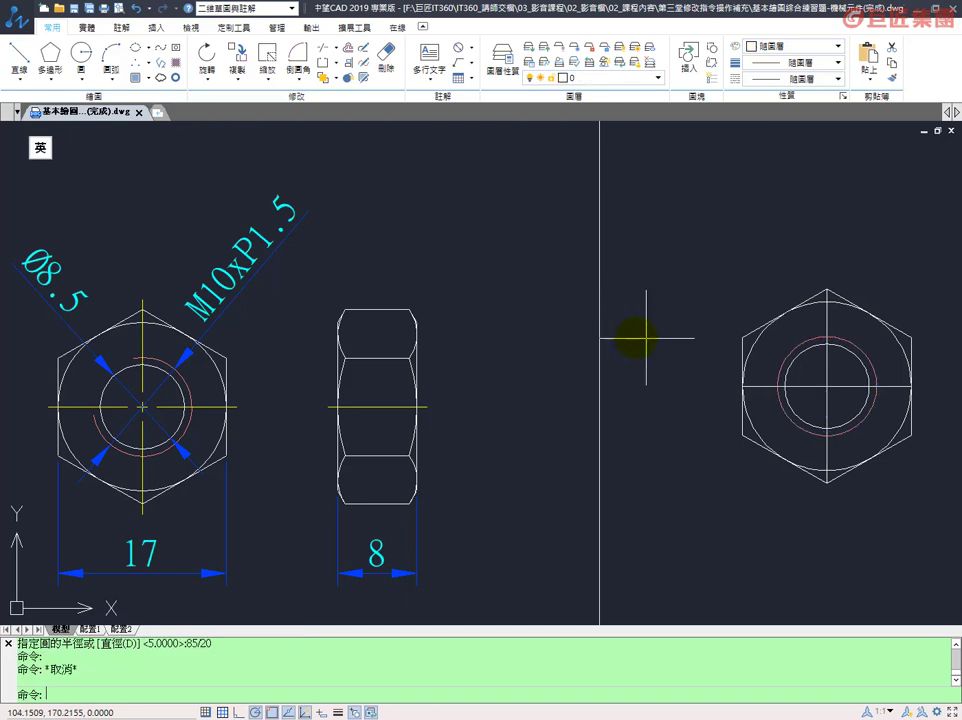
click(845, 370)
click(812, 403)
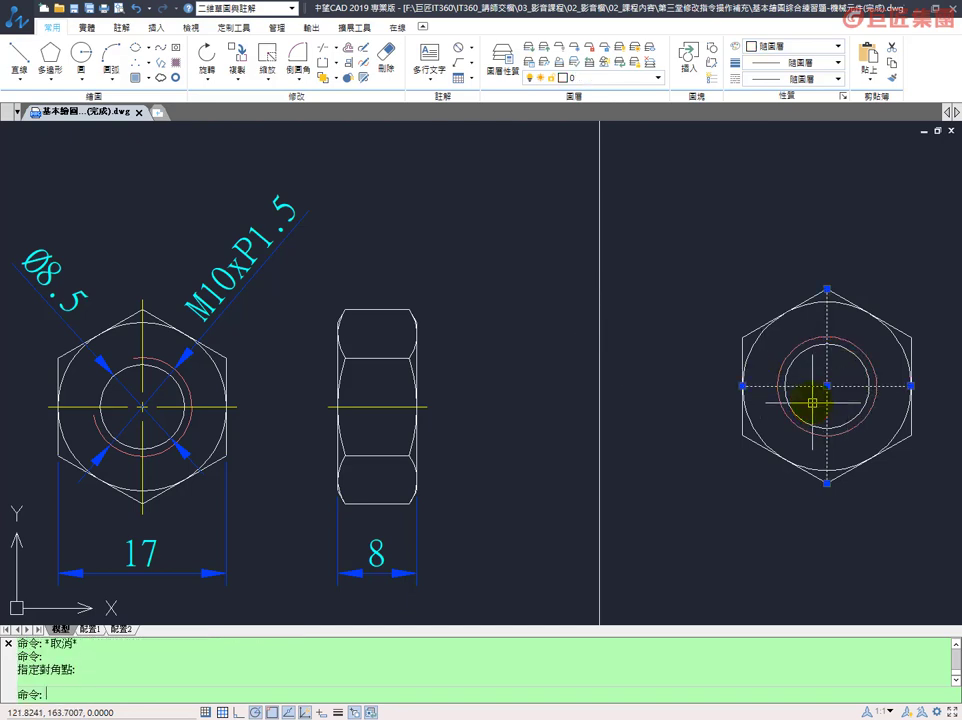
text(tr)
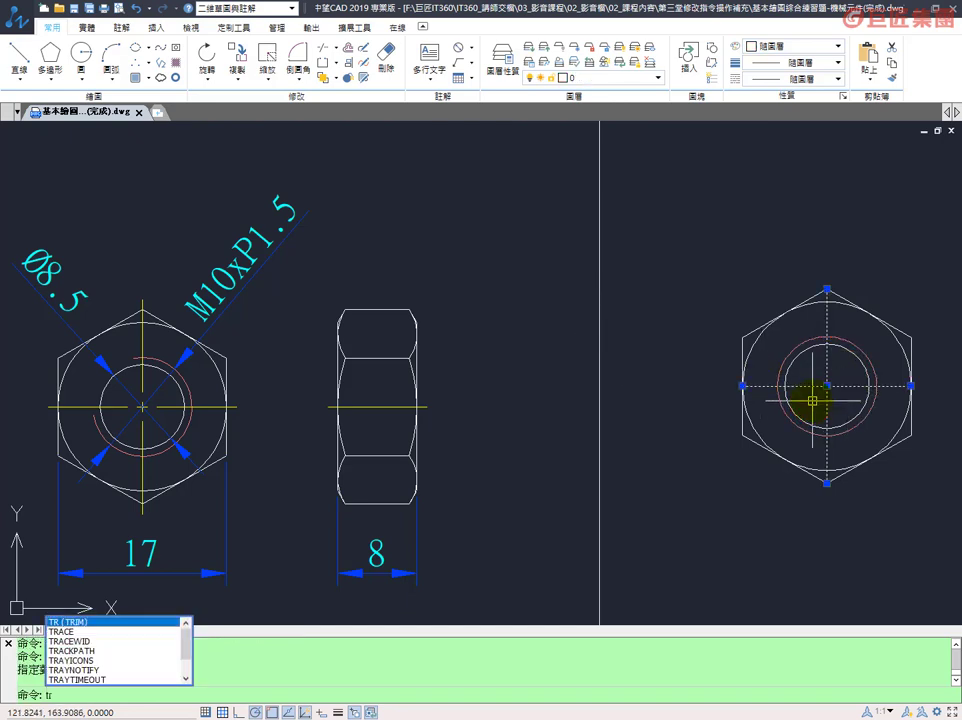
key(Return)
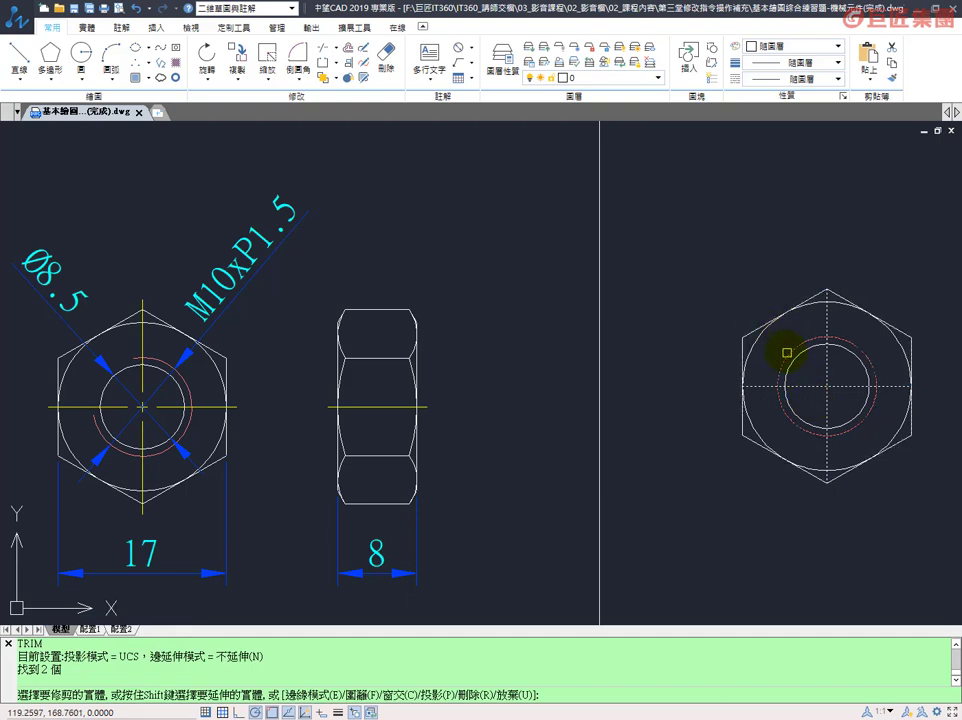
key(Escape)
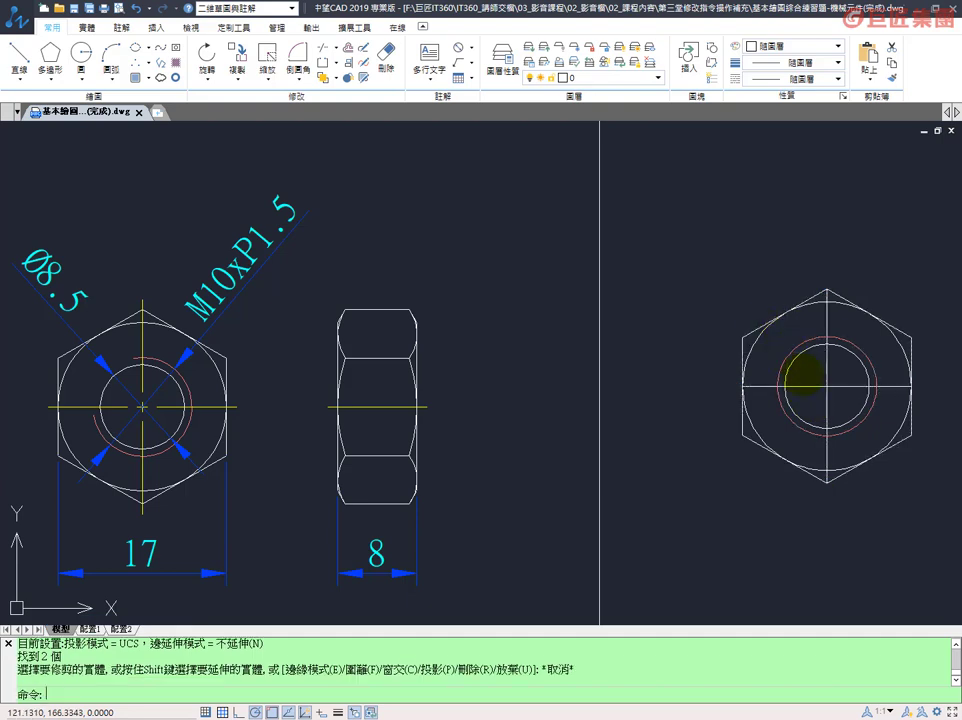
Step: Trim away the upper-left quarter of the thread circle, using the hexagon's two centre lines as cutting edges
click(842, 385)
click(740, 362)
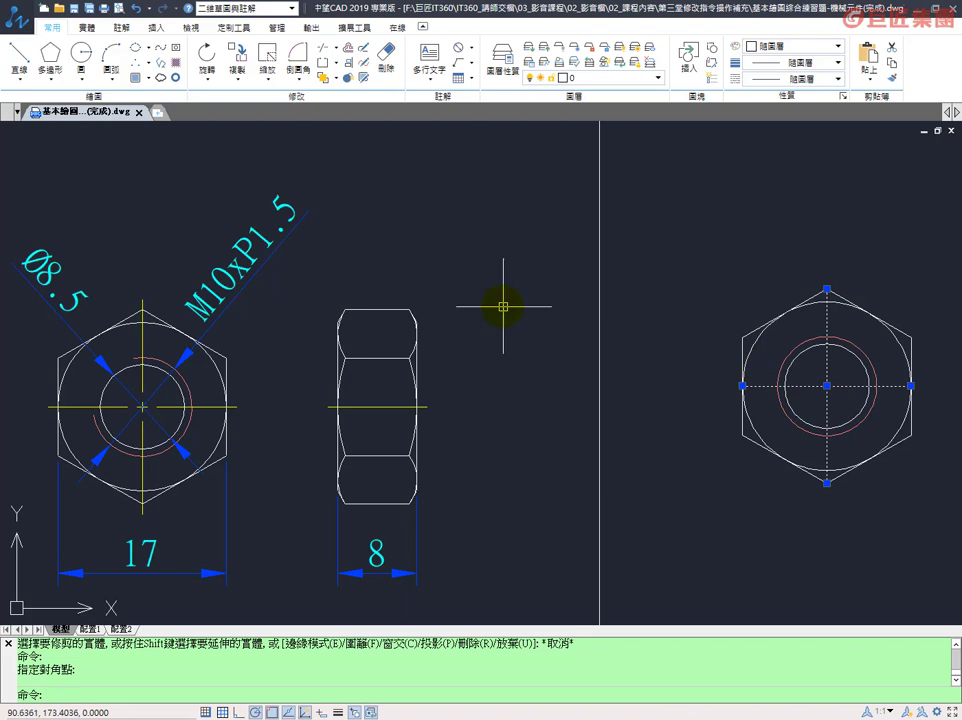
click(322, 50)
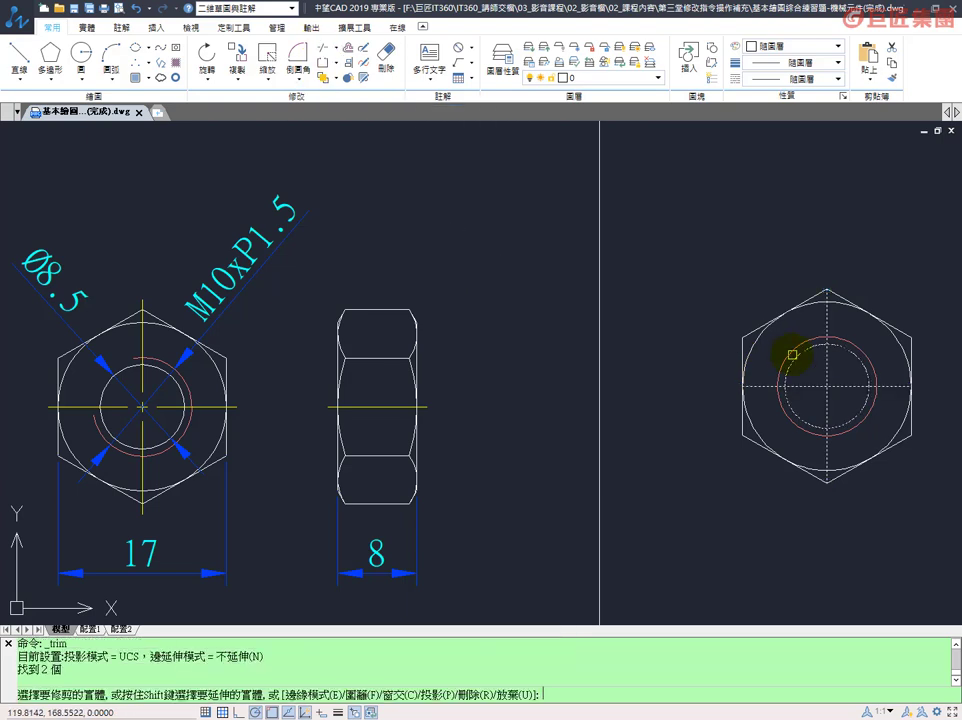
click(791, 353)
key(Return)
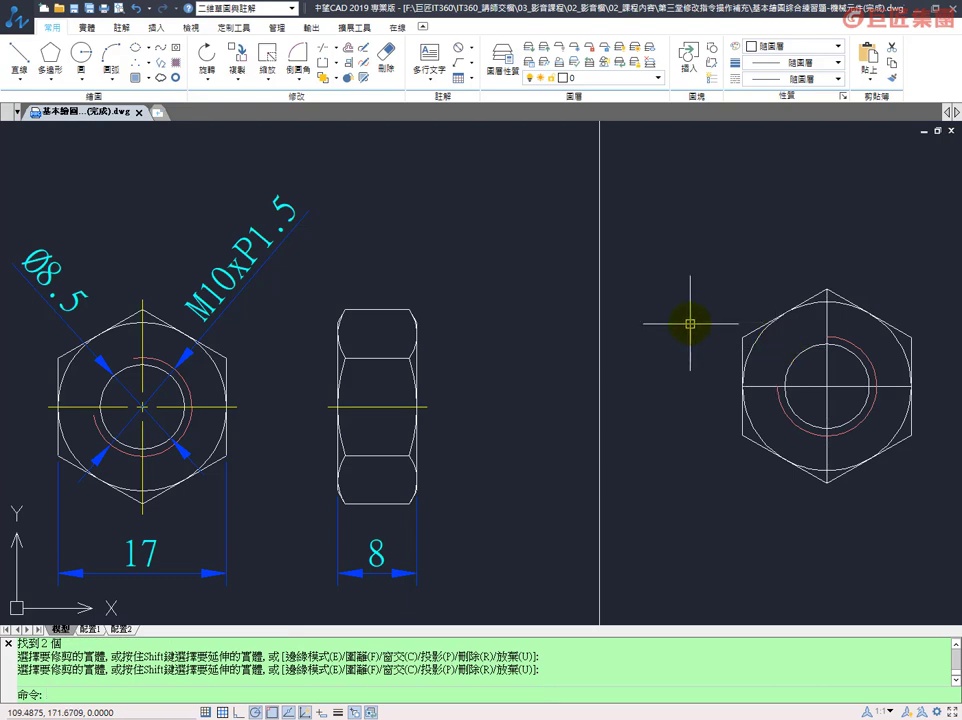
Step: Rotate the three-quarter thread arc by 10 degrees about the hexagon's centre
click(205, 58)
click(862, 348)
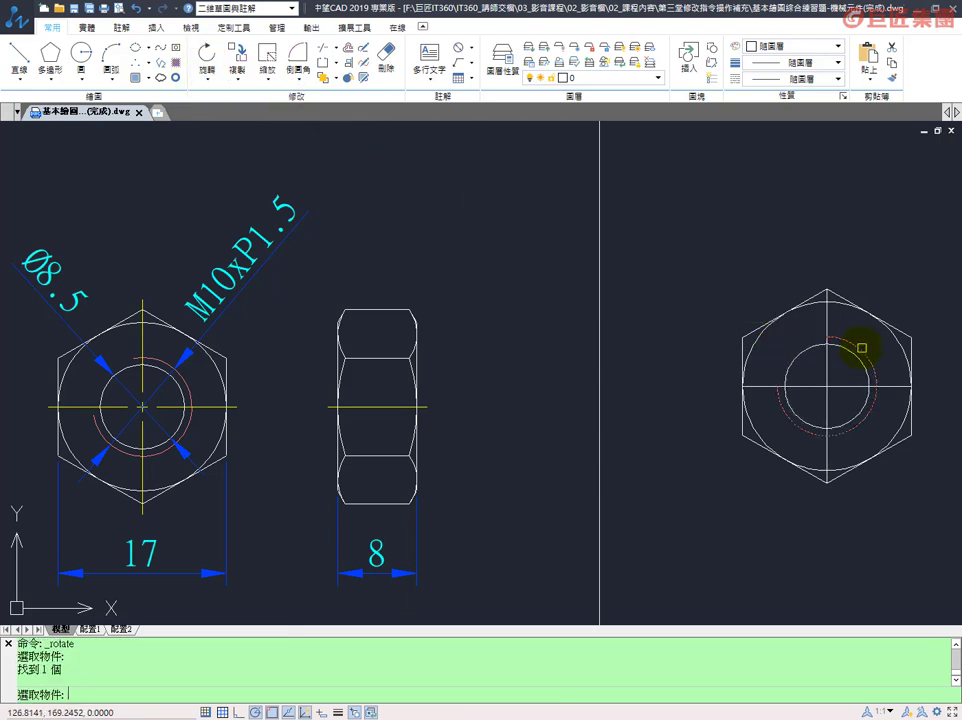
key(Return)
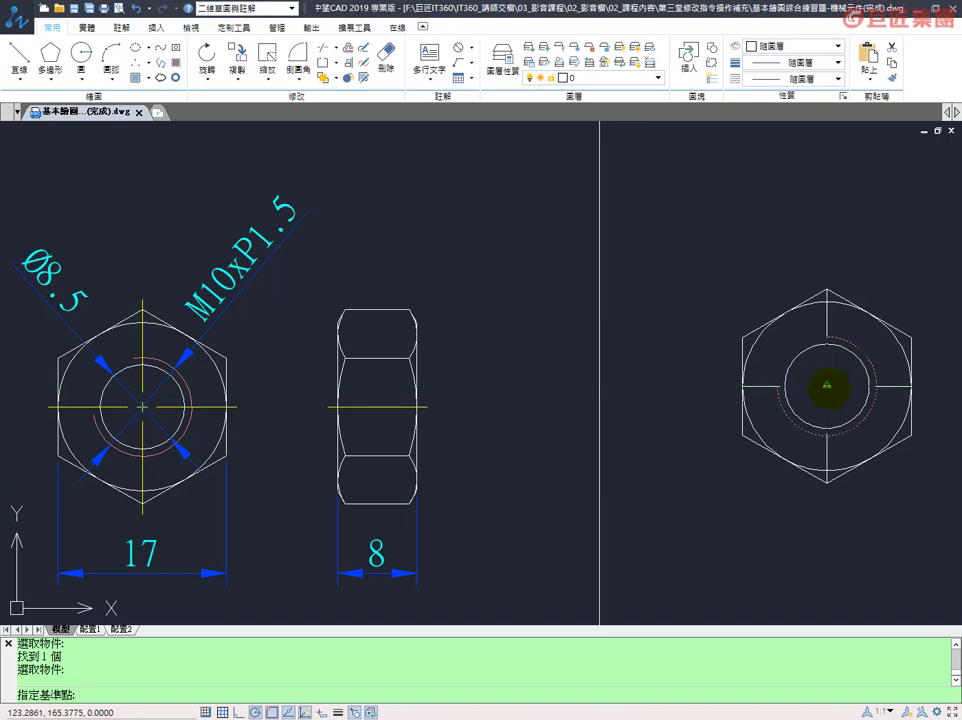
scroll(827, 385, up, 3)
click(820, 375)
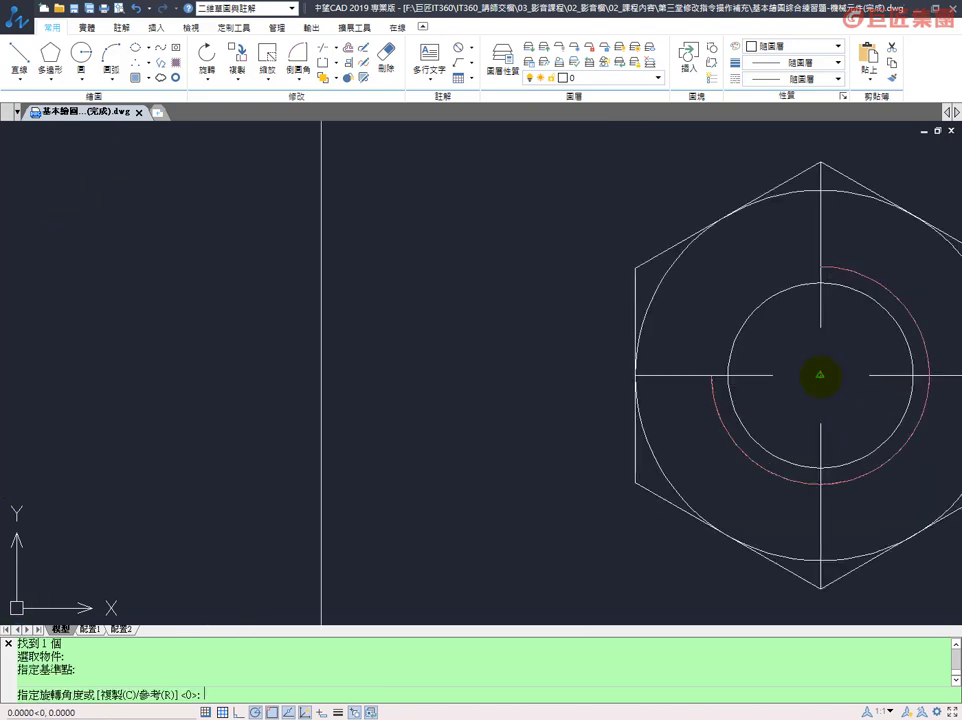
text(10)
key(Return)
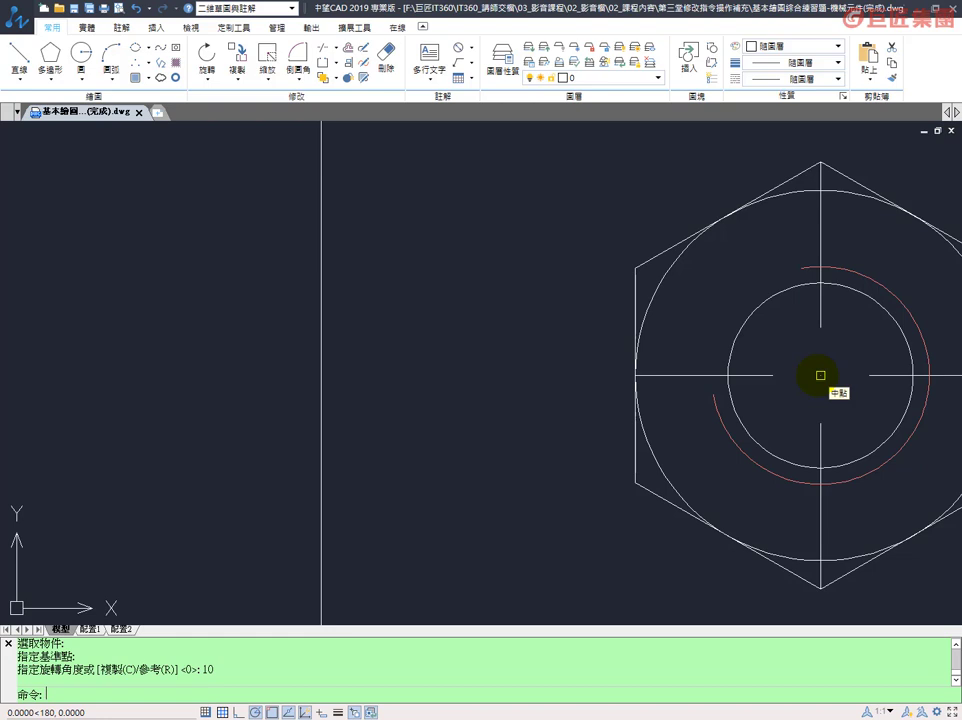
click(838, 241)
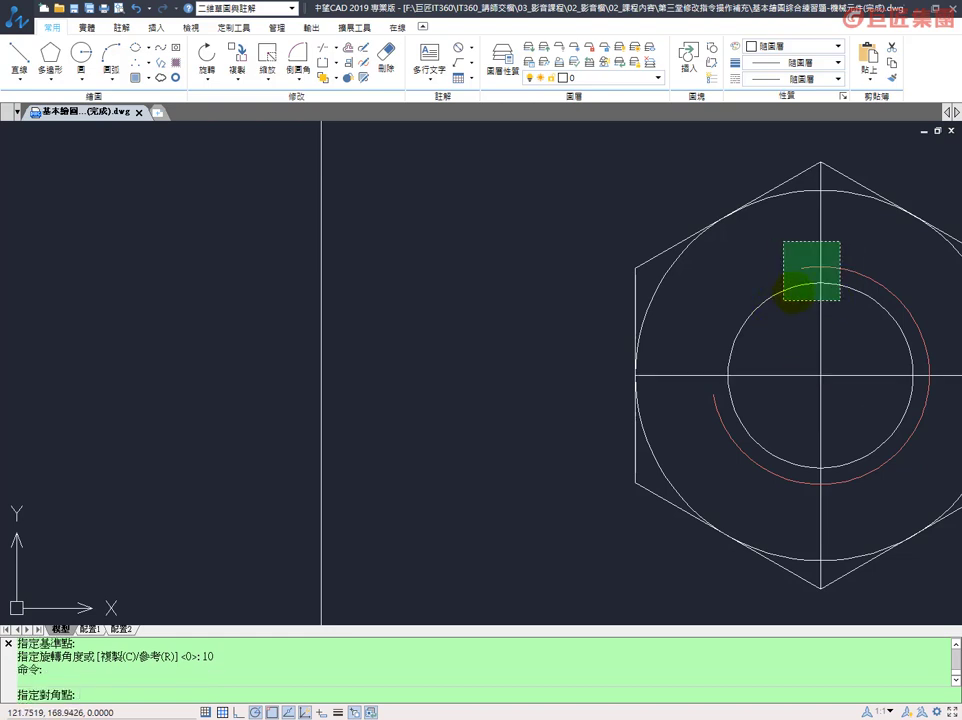
click(862, 244)
click(806, 269)
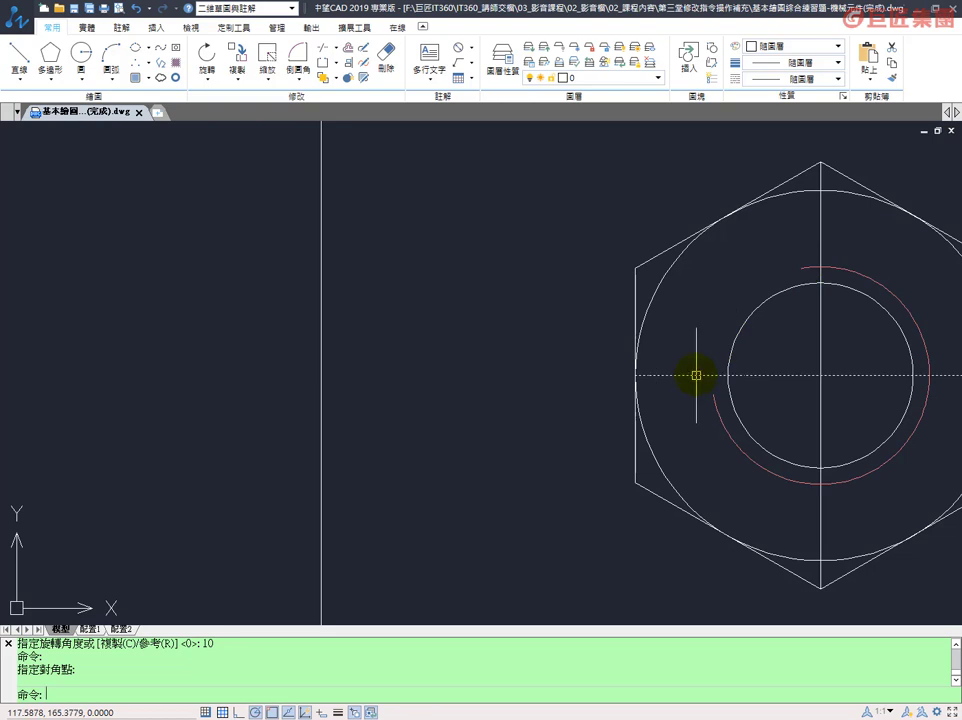
Step: Assign the new hexagon's two centre lines and the side view's horizontal centre line to the CEN layer
scroll(696, 375, down, 5)
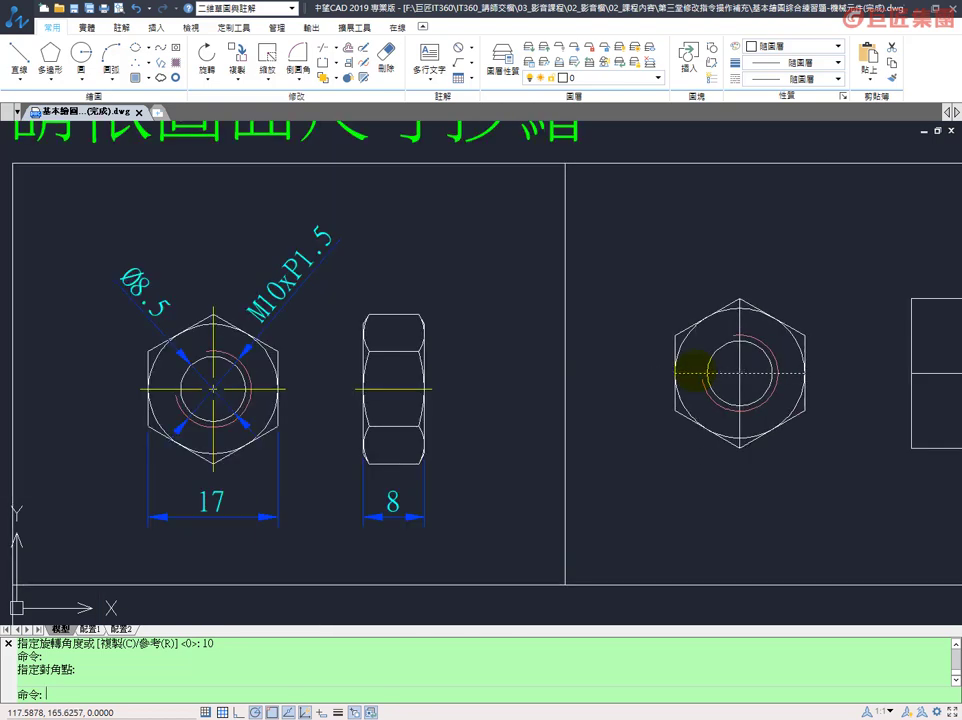
middle_drag(709, 382, 688, 380)
click(712, 380)
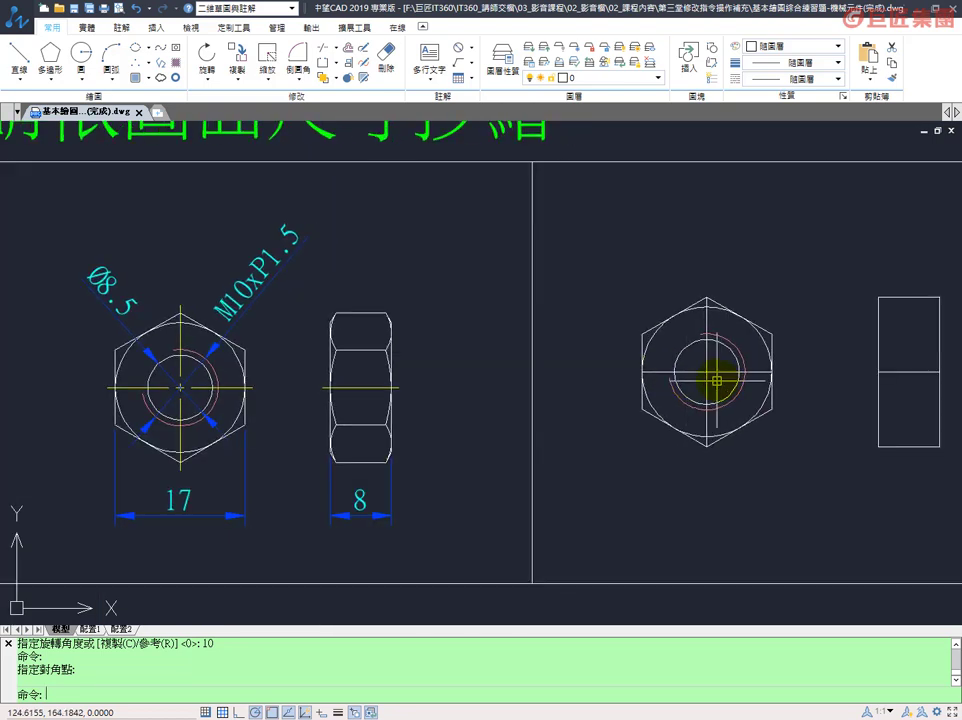
click(706, 383)
click(910, 361)
click(893, 383)
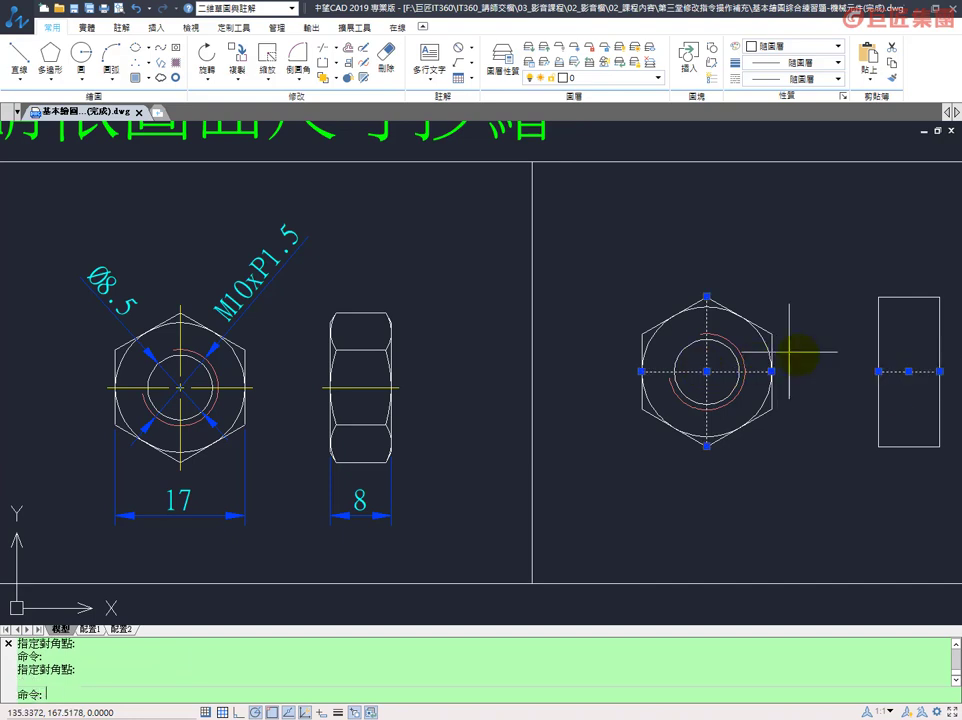
click(607, 78)
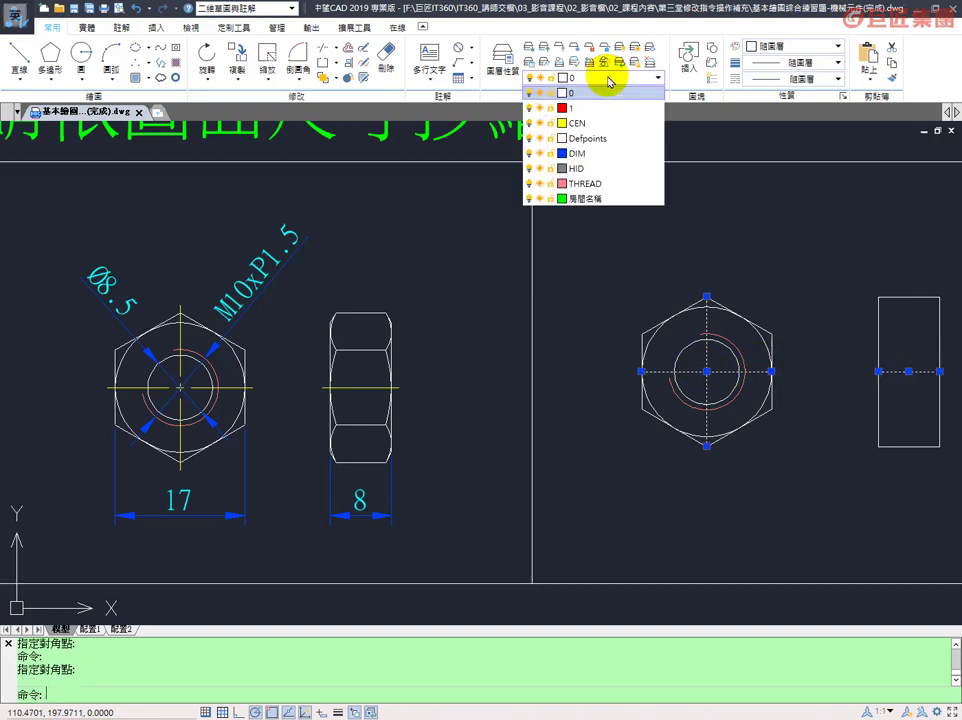
click(575, 123)
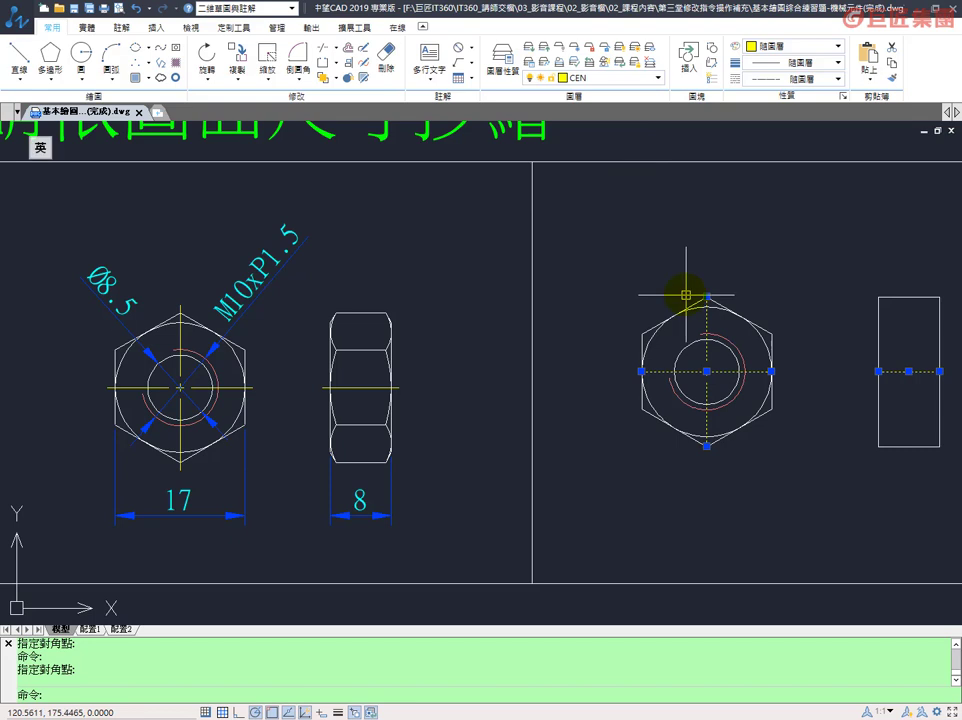
key(Escape)
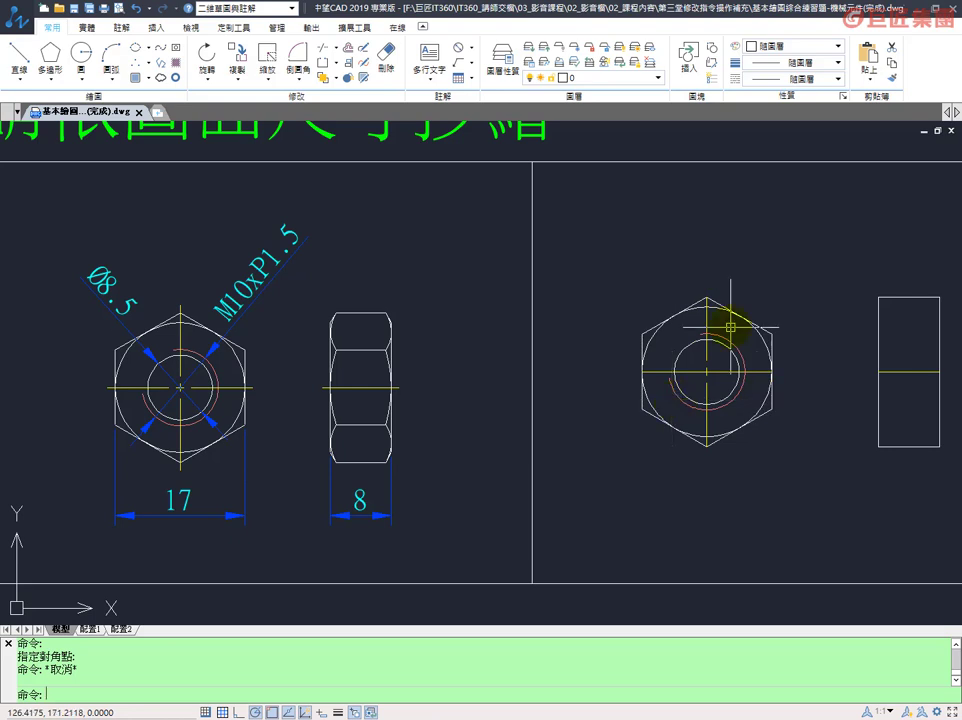
middle_drag(820, 380, 772, 377)
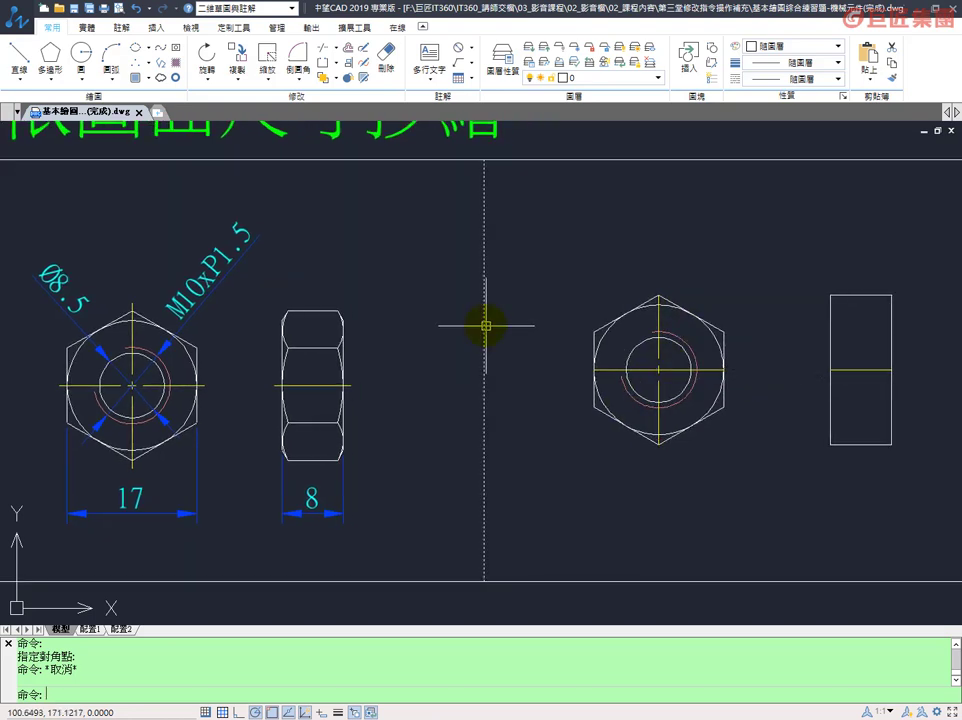
middle_drag(395, 361, 498, 371)
scroll(403, 340, up, 4)
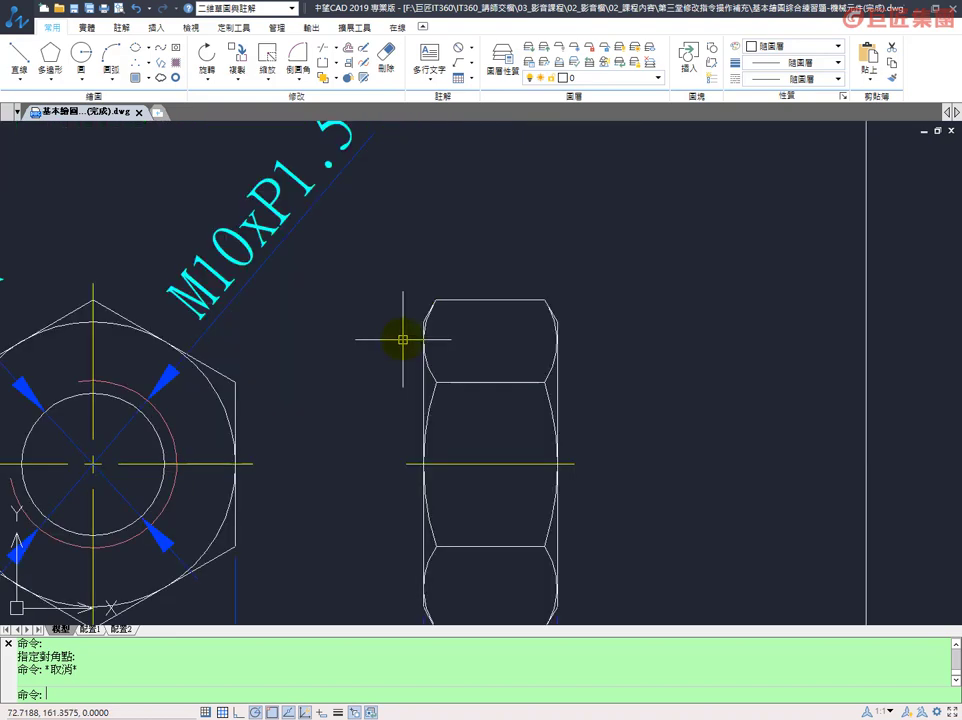
scroll(403, 340, down, 5)
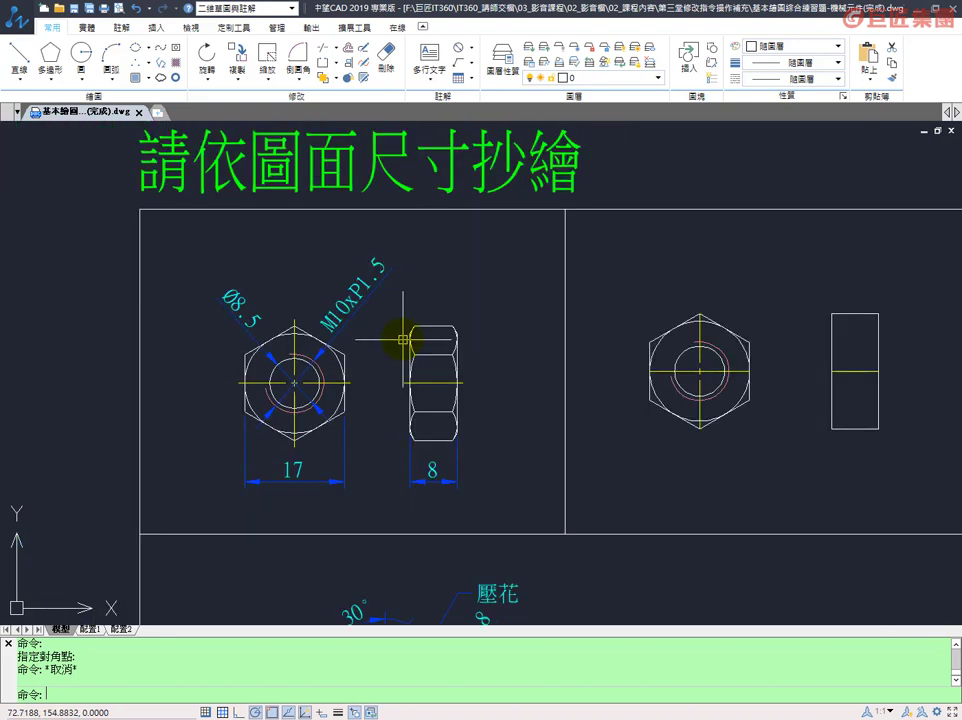
middle_drag(694, 386, 449, 381)
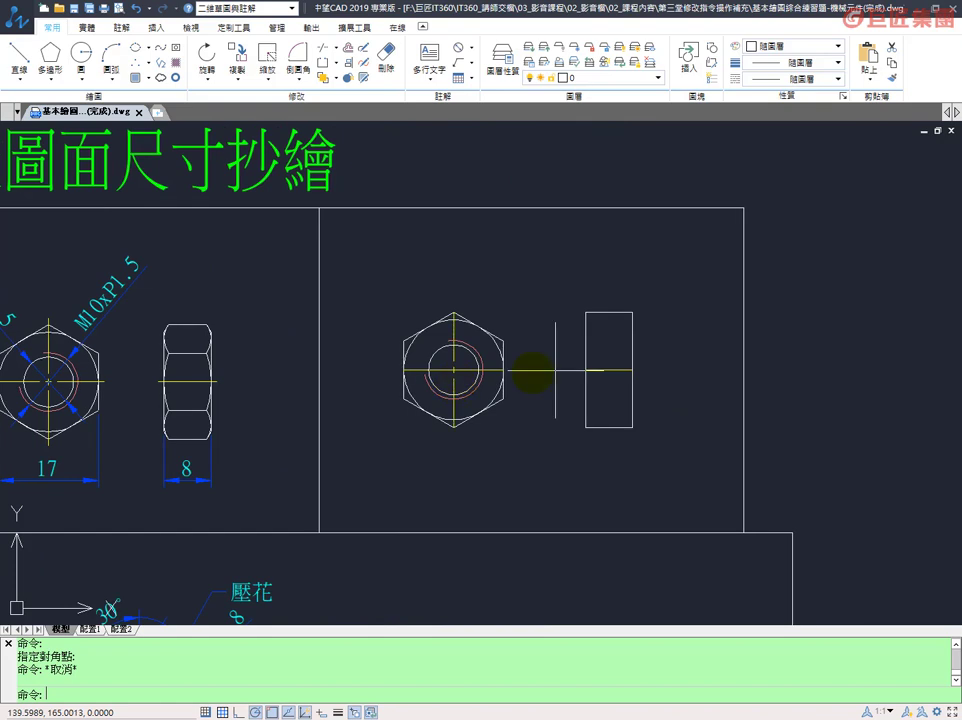
Step: Draw a horizontal line across the side view, level with the hexagon's upper-right corner
scroll(533, 371, up, 3)
scroll(548, 352, up, 2)
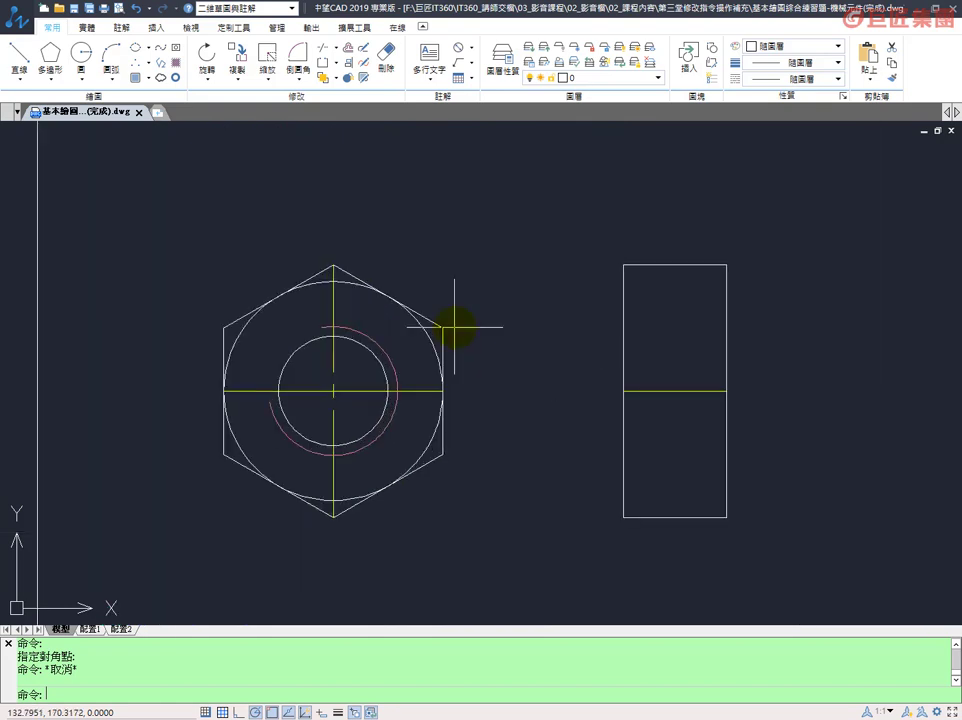
text(l)
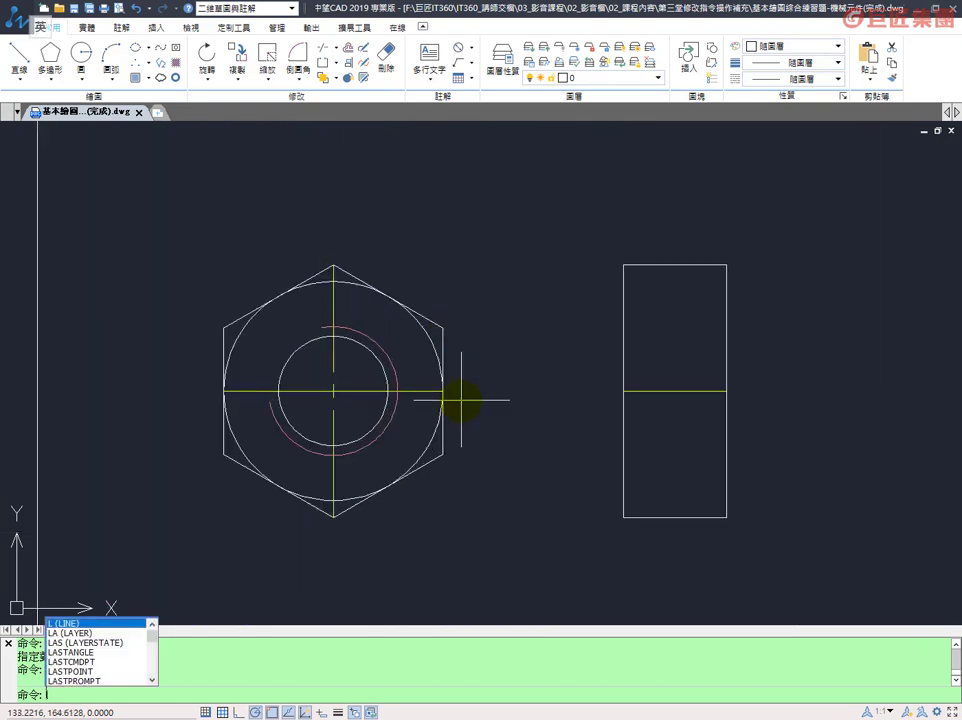
key(Return)
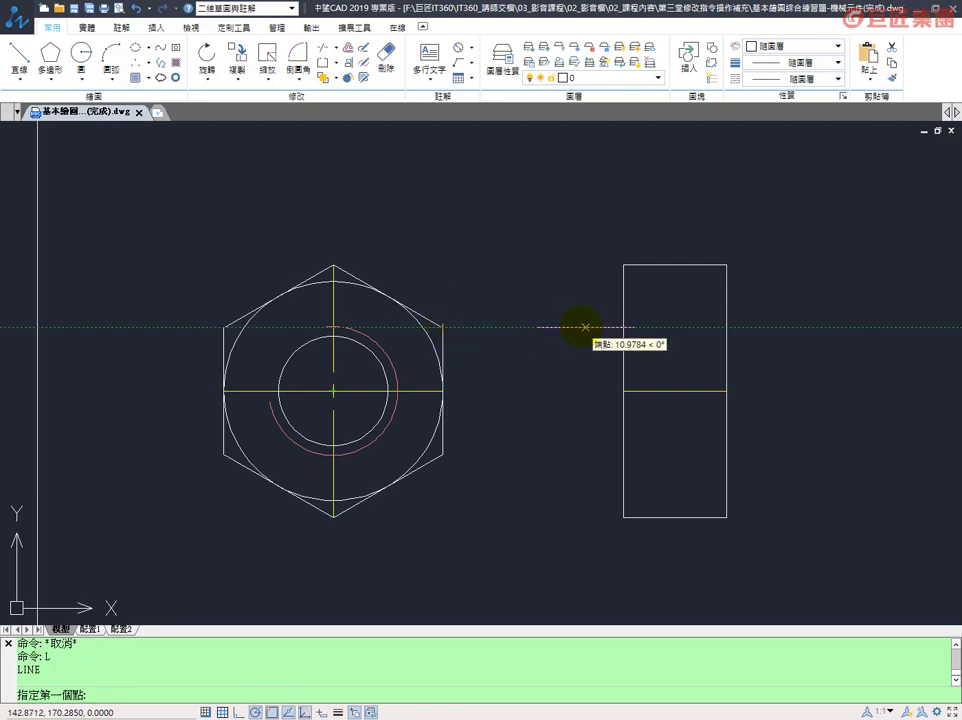
click(624, 327)
click(726, 327)
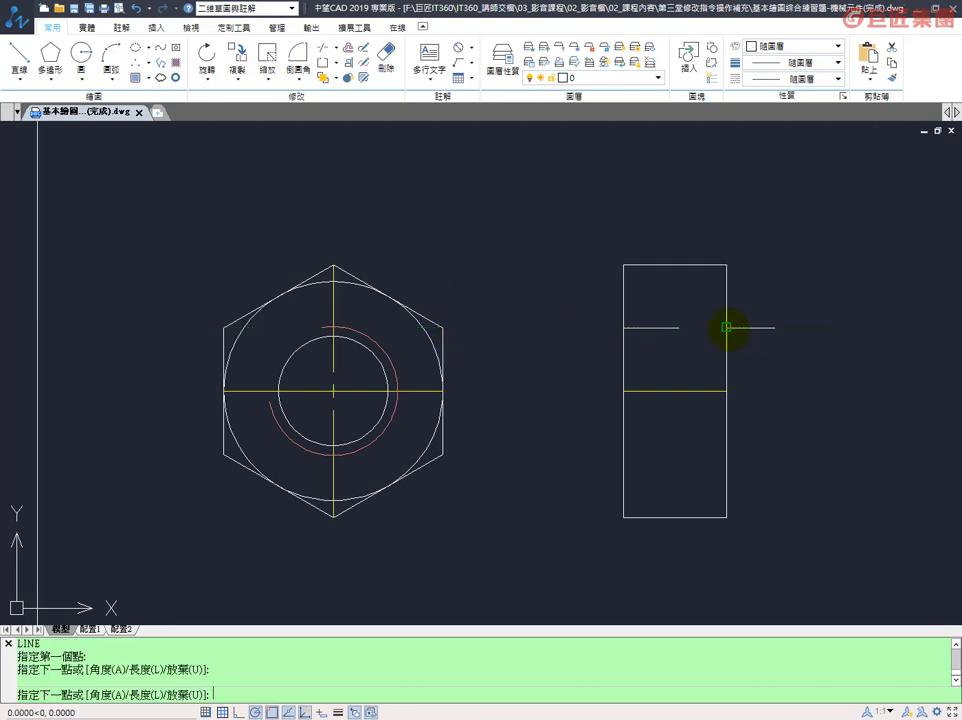
key(Return)
Step: Draw a second horizontal line across the side view, level with the hexagon's lower-right corner
key(Return)
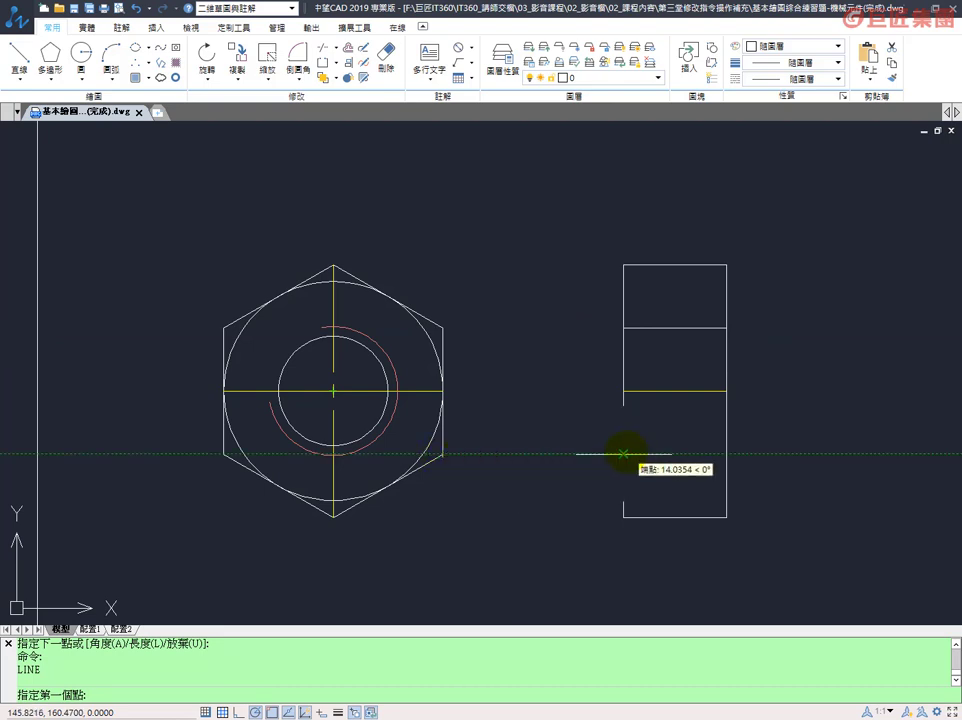
click(624, 454)
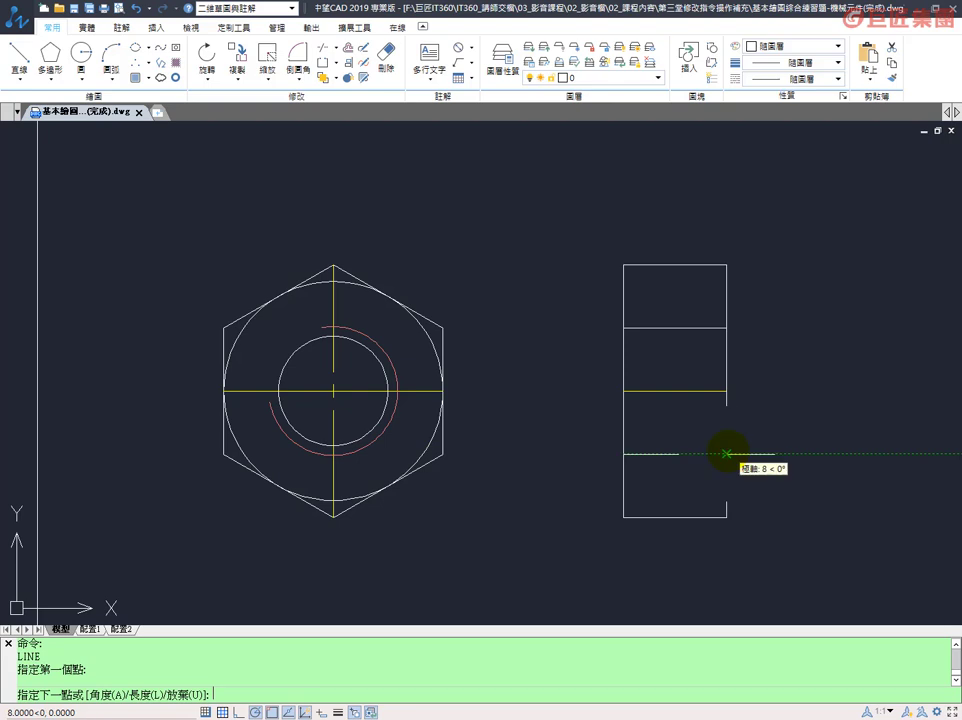
click(726, 454)
key(Return)
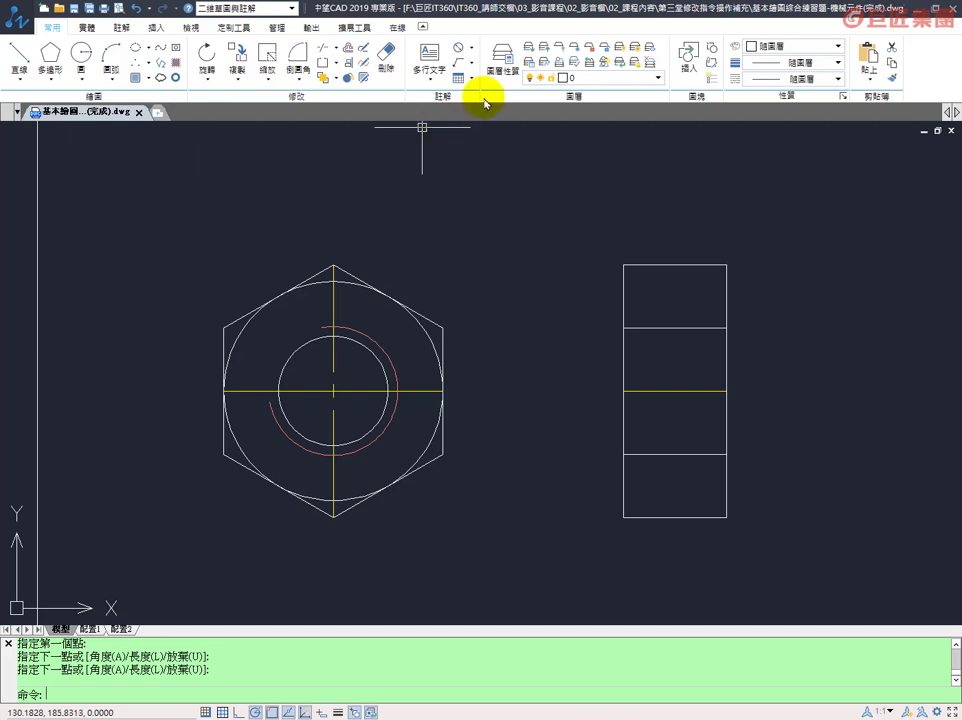
Step: On layer 房間名稱, draw a three-sided polygon by edge, using the upper segment of the side view's left edge as its side
click(607, 78)
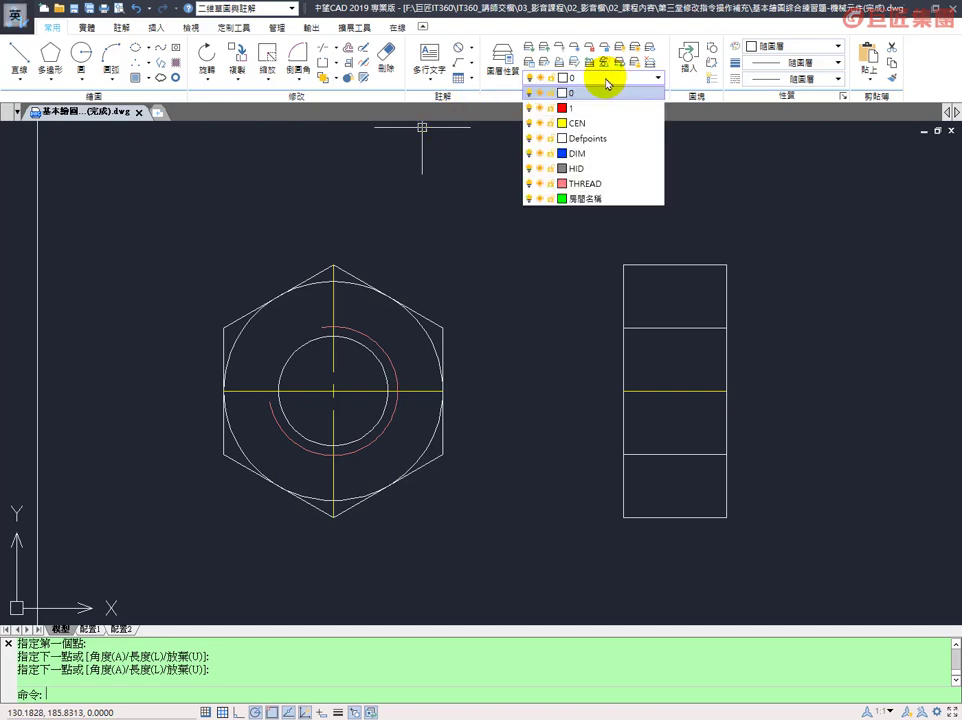
click(599, 199)
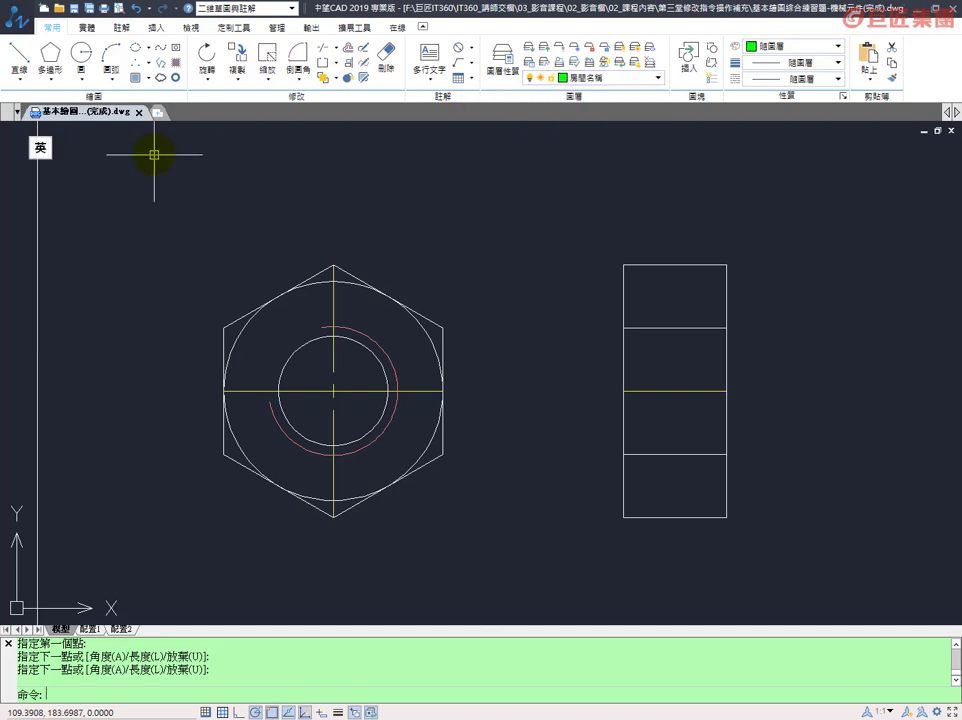
click(51, 57)
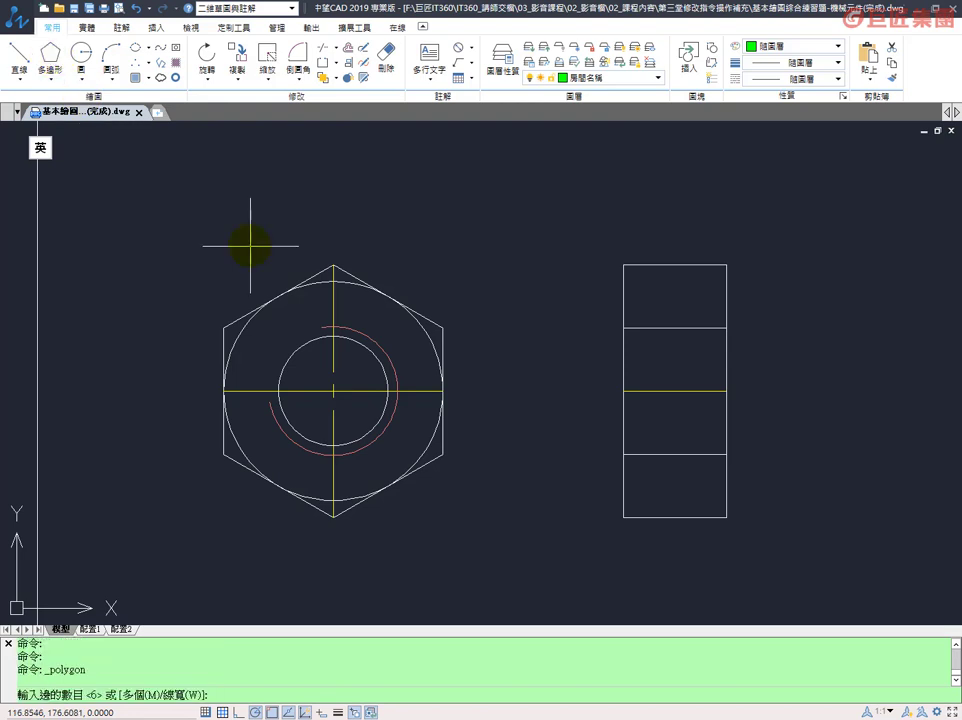
text(3)
key(Return)
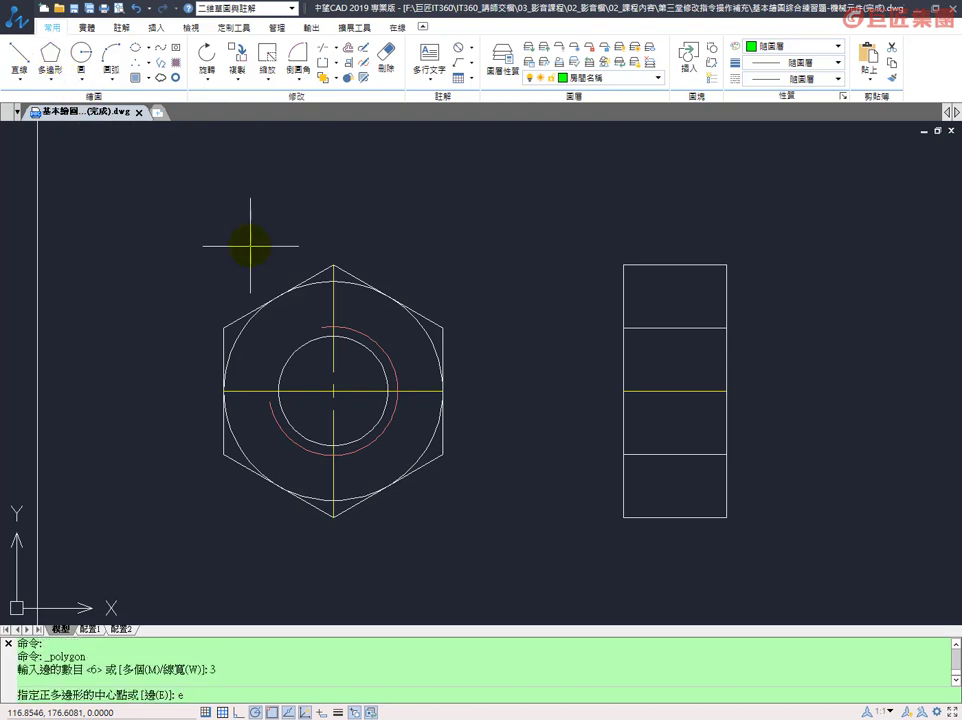
text(e)
key(Return)
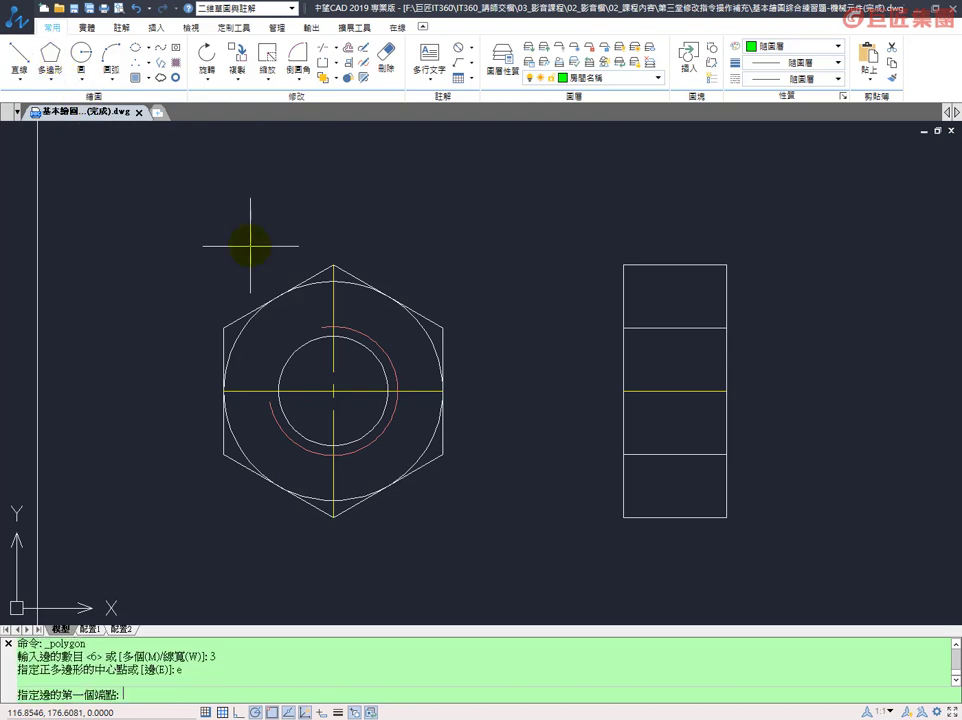
click(623, 265)
click(623, 327)
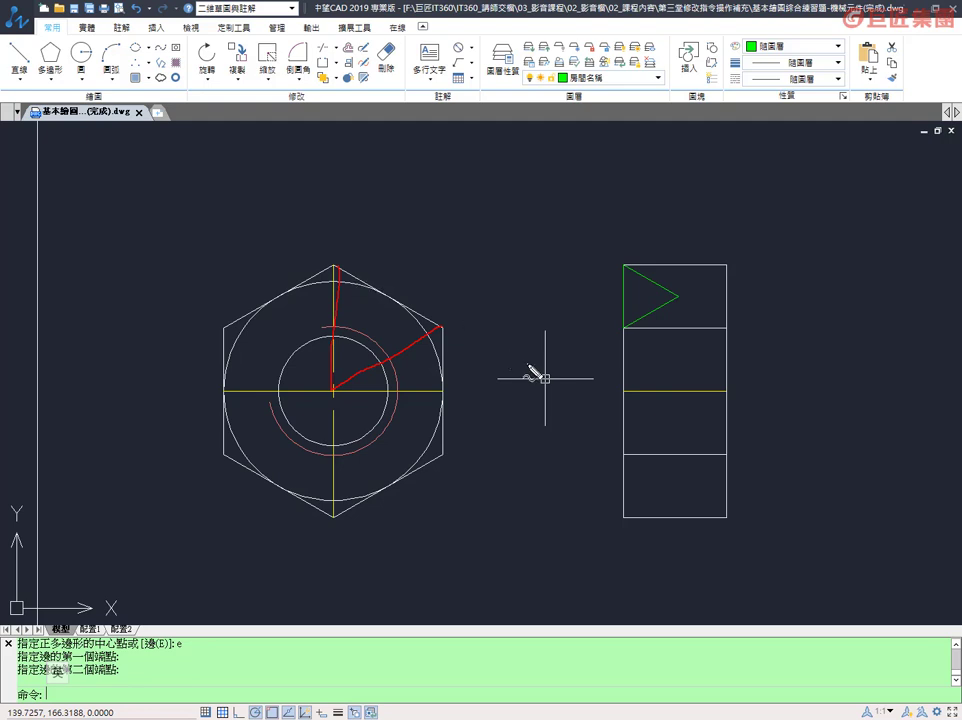
right_click(524, 353)
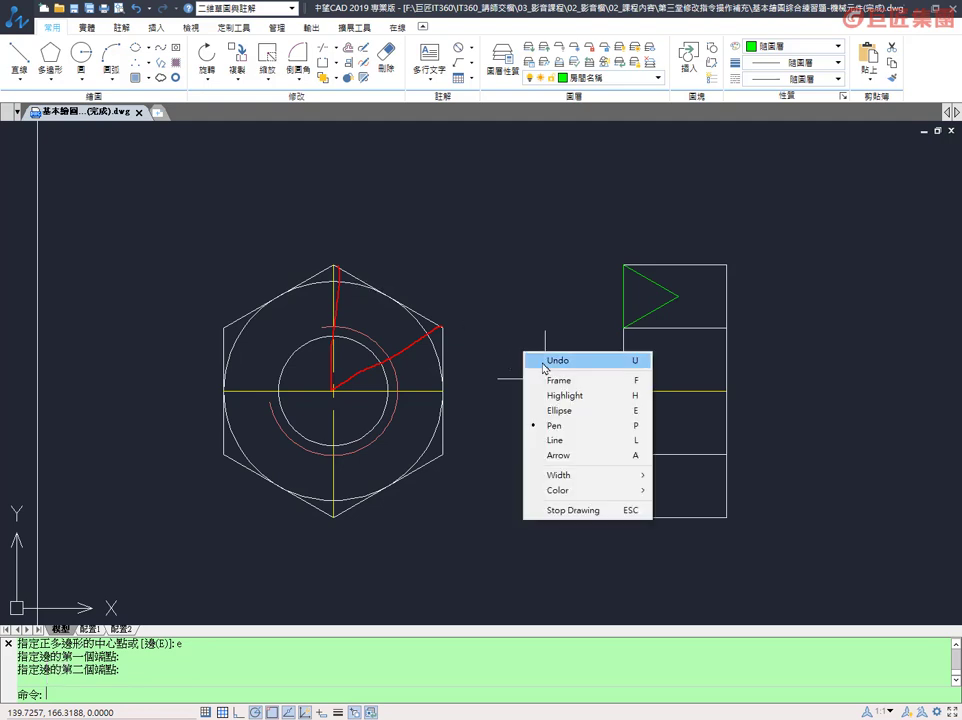
click(559, 362)
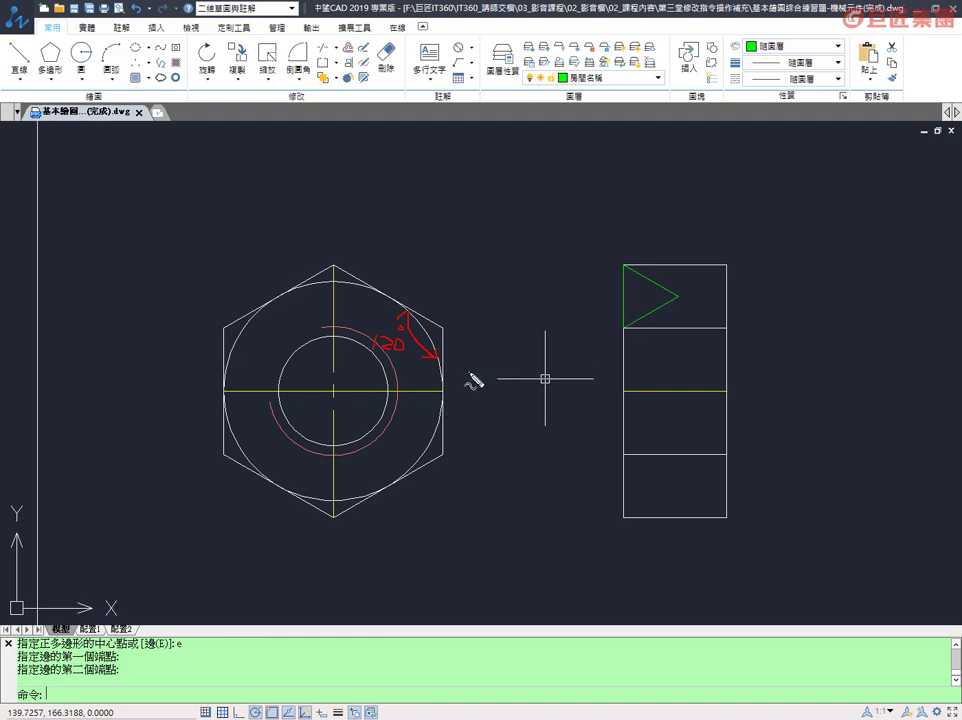
key(Escape)
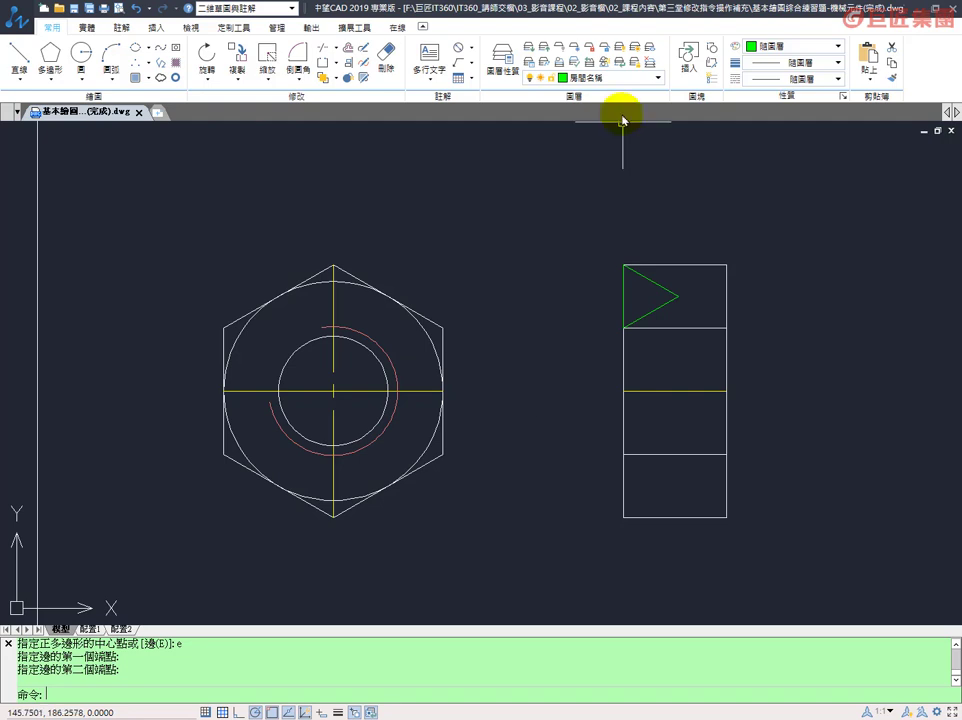
Step: On layer 0, draw a circle centred on the triangle's right vertex, with its radius reaching the midpoint of the triangle's left side
click(610, 77)
click(590, 98)
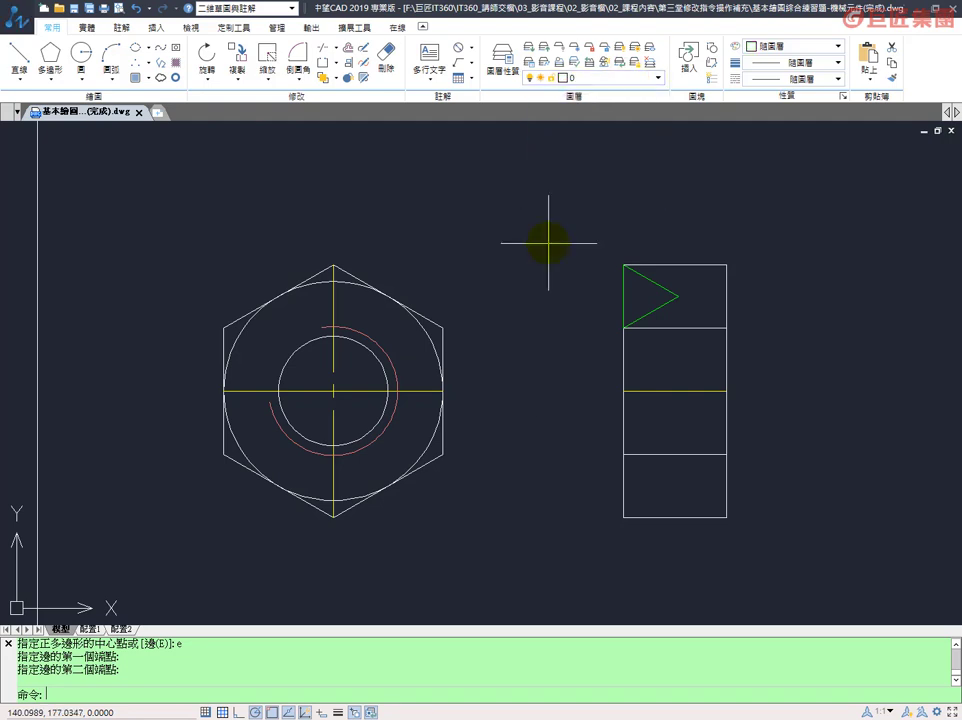
text(c)
key(Return)
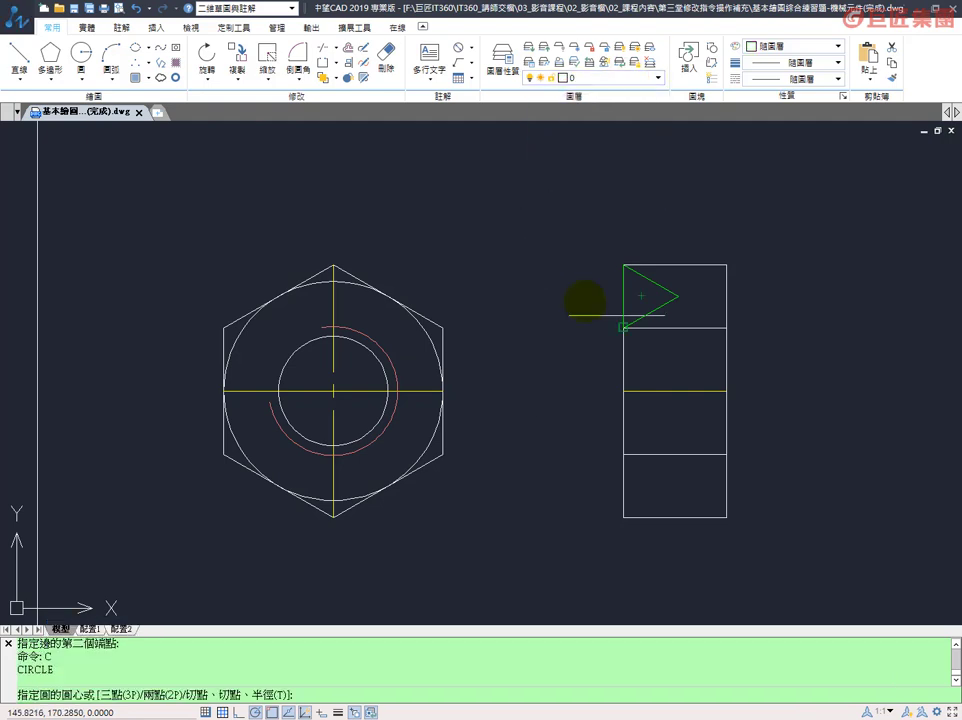
click(678, 295)
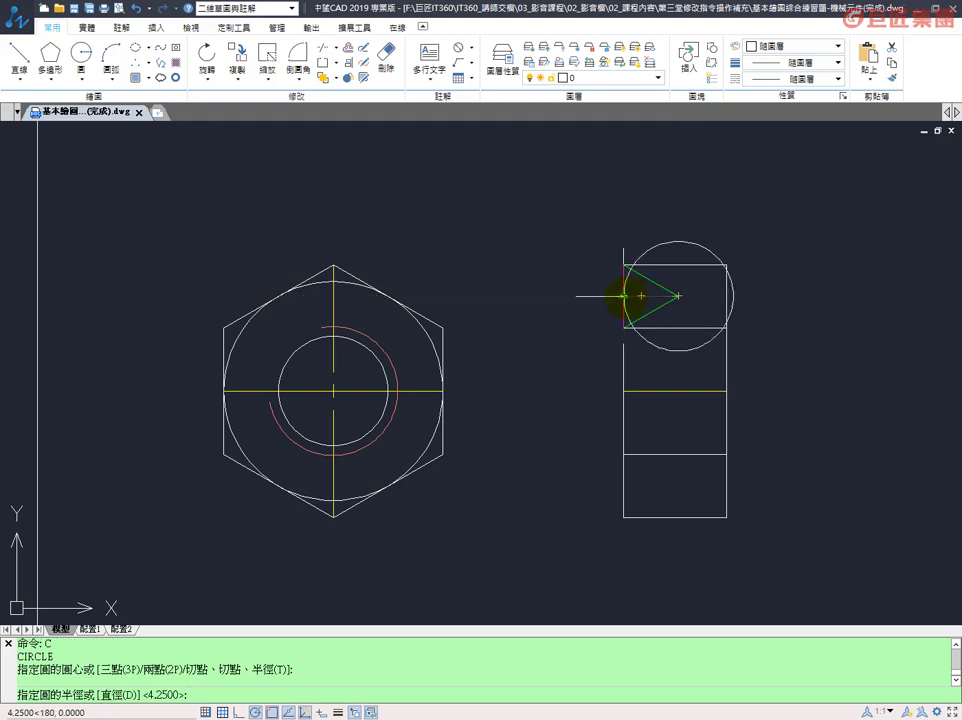
click(624, 296)
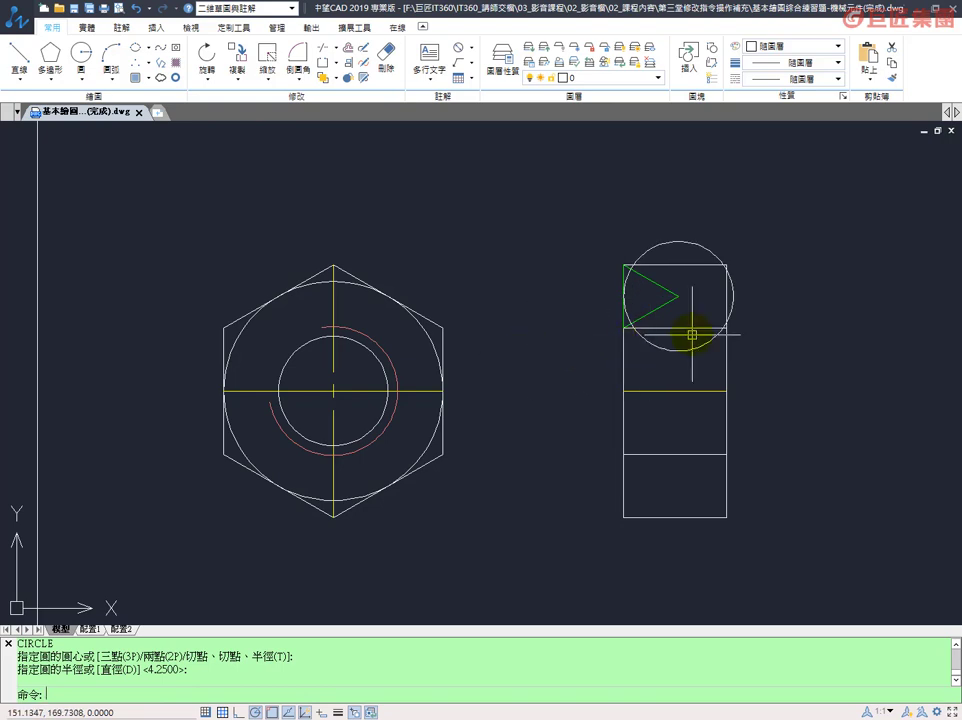
Step: Trim the circle to its left arc between the side view's two upper horizontal lines and erase the green helper triangle
click(681, 327)
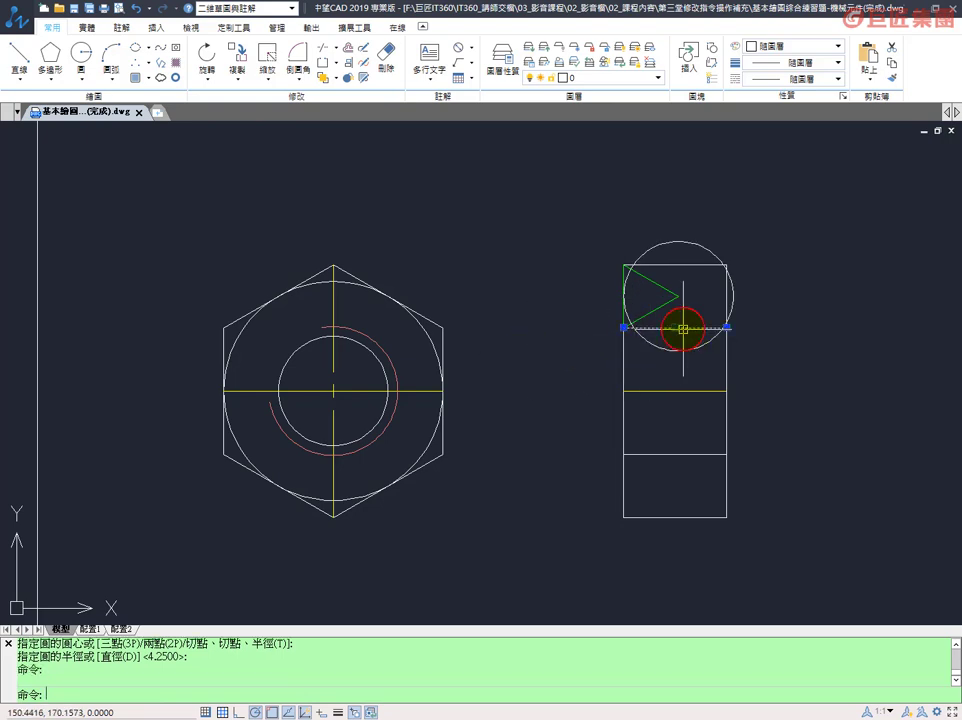
click(692, 266)
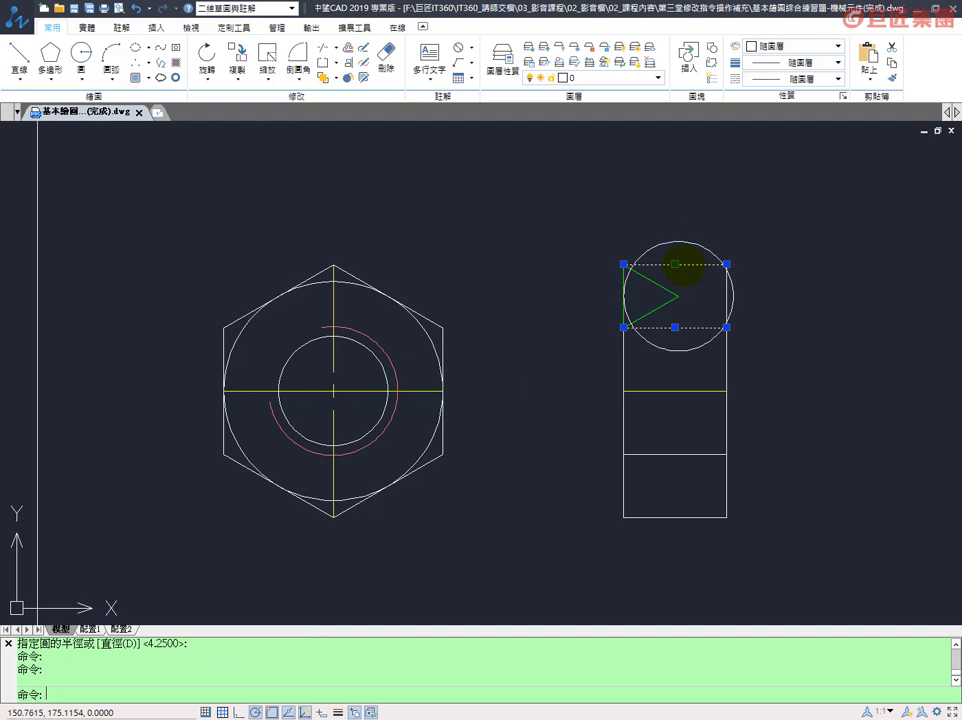
click(322, 47)
click(668, 242)
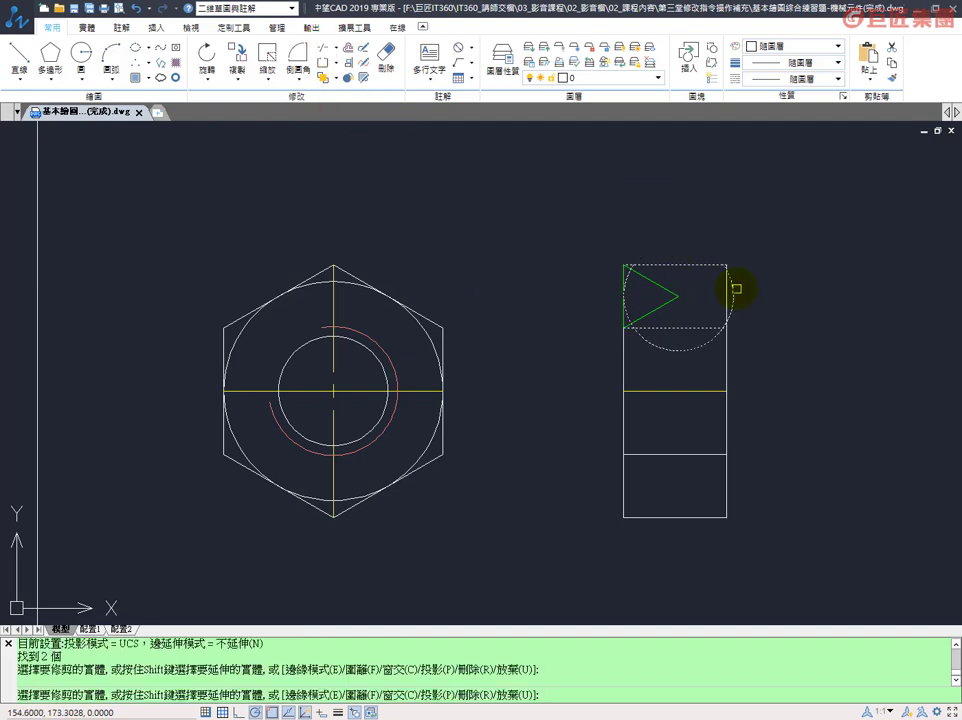
click(736, 289)
click(689, 348)
key(Return)
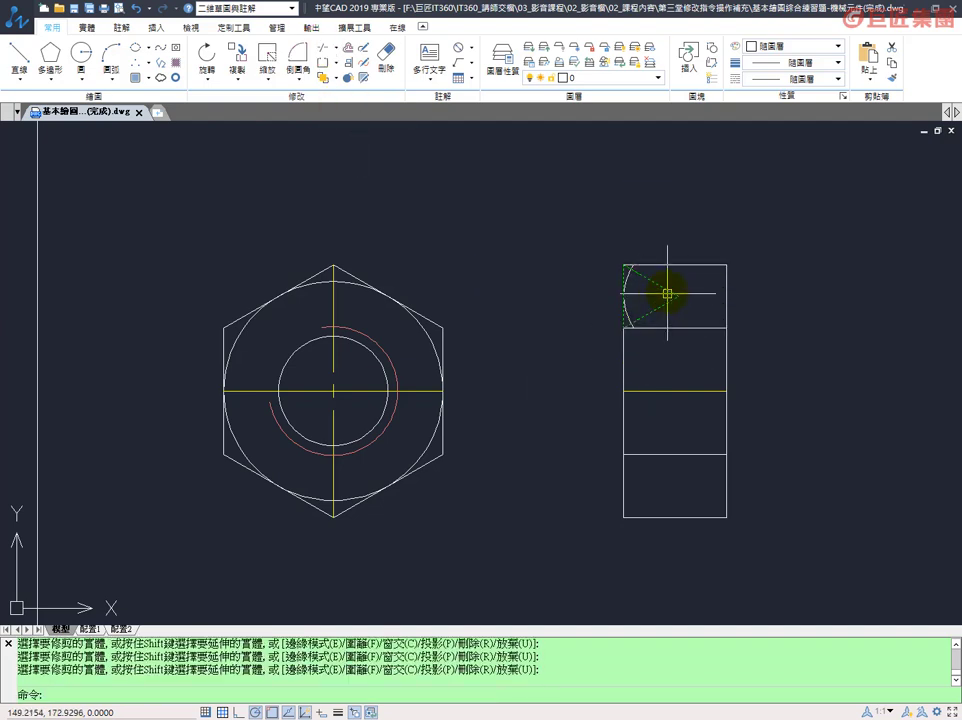
key(Delete)
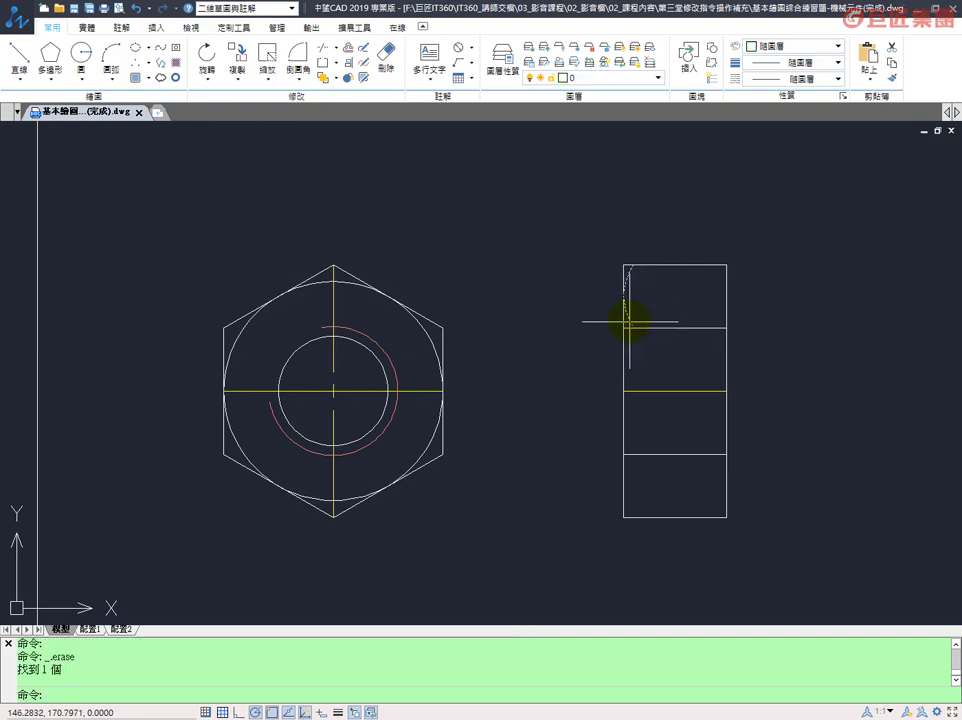
Step: Mirror the upper chamfer arc about the side view's horizontal centre line, keeping the original
click(631, 319)
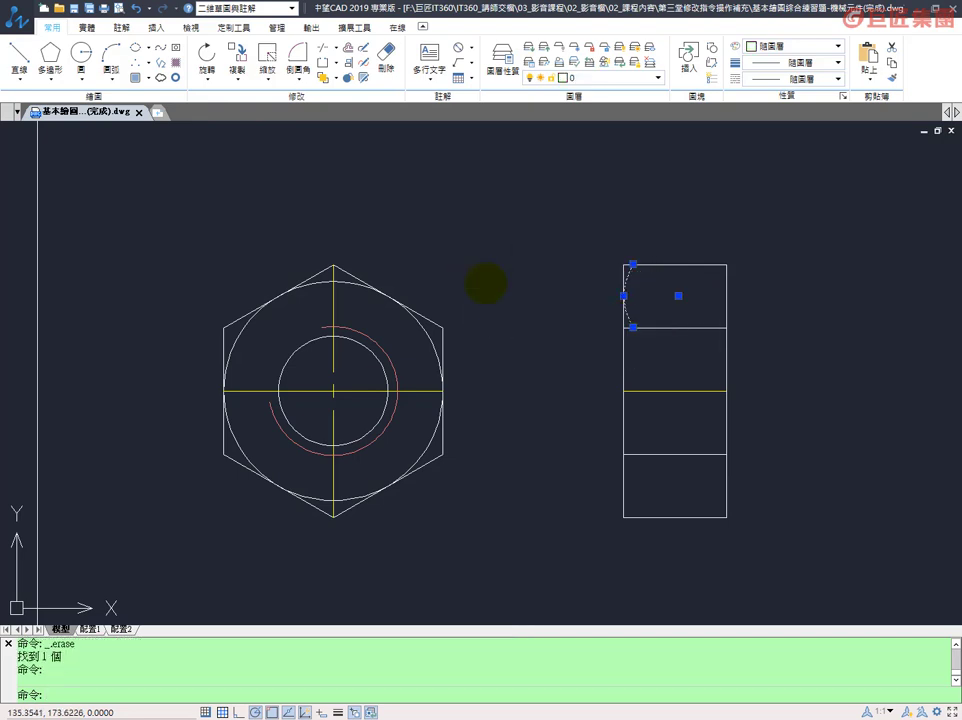
text(MI)
key(Return)
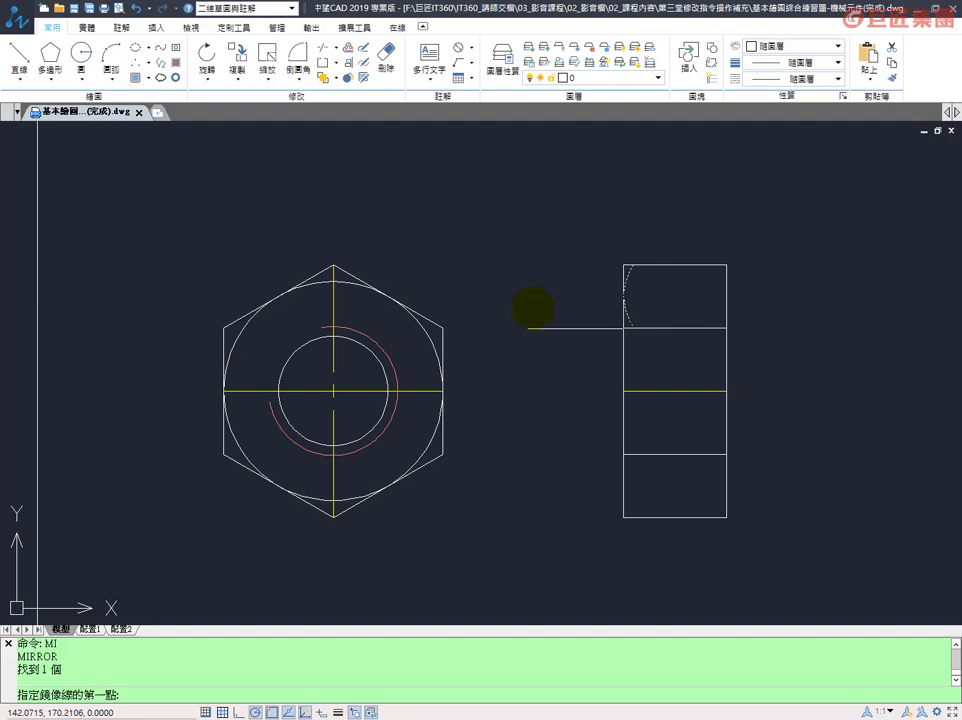
click(726, 390)
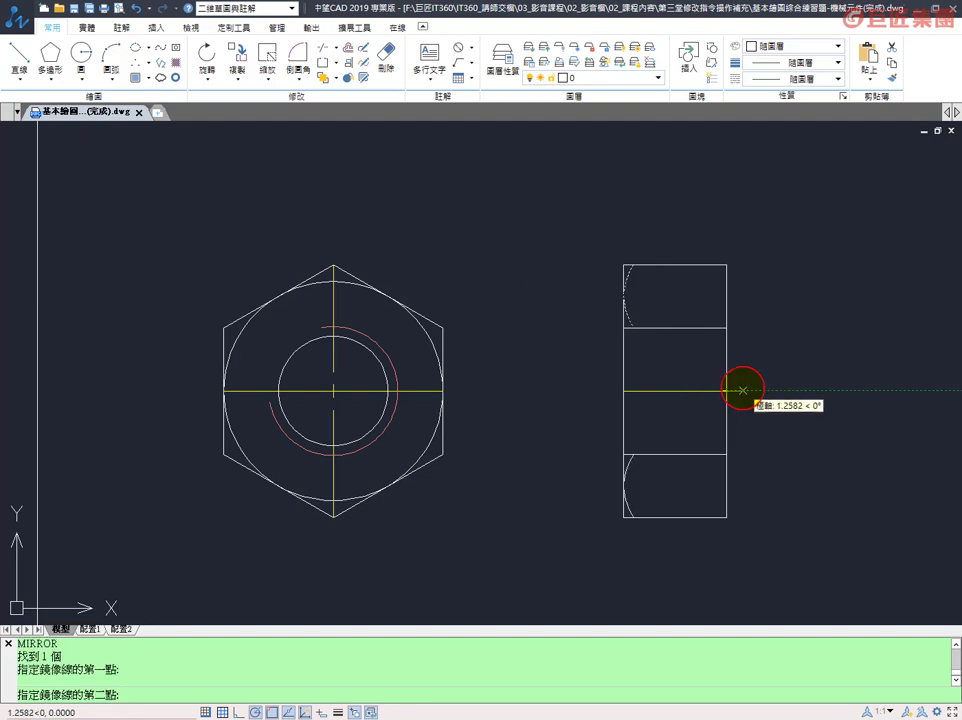
click(740, 388)
key(Return)
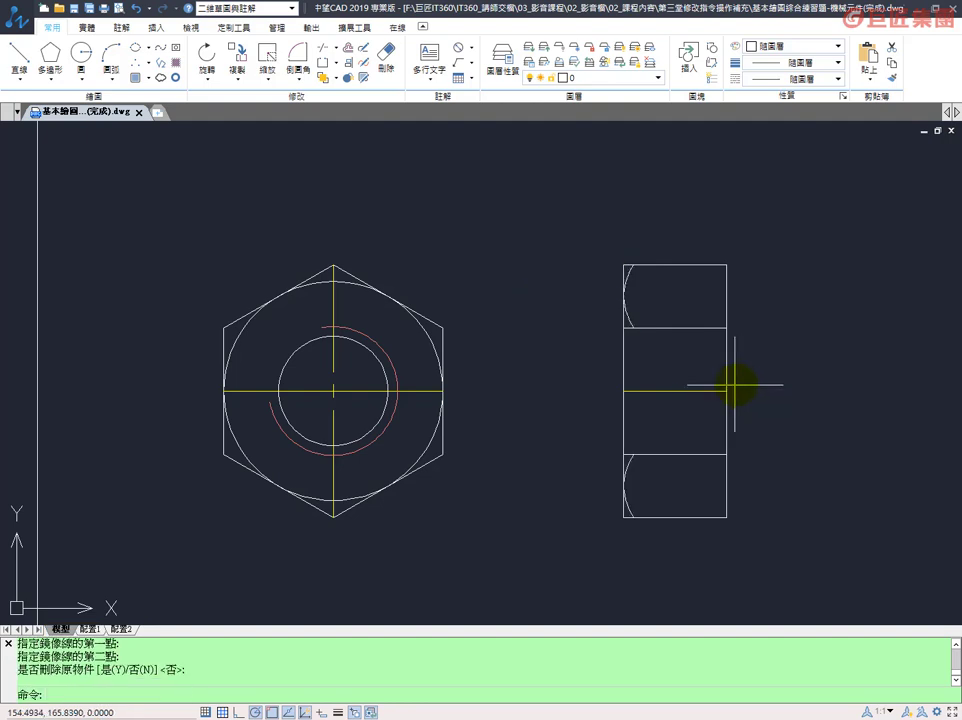
Step: Draw a three-point arc from the upper arc's lower end through the centre line's left end to the lower arc's upper end
click(113, 72)
click(153, 104)
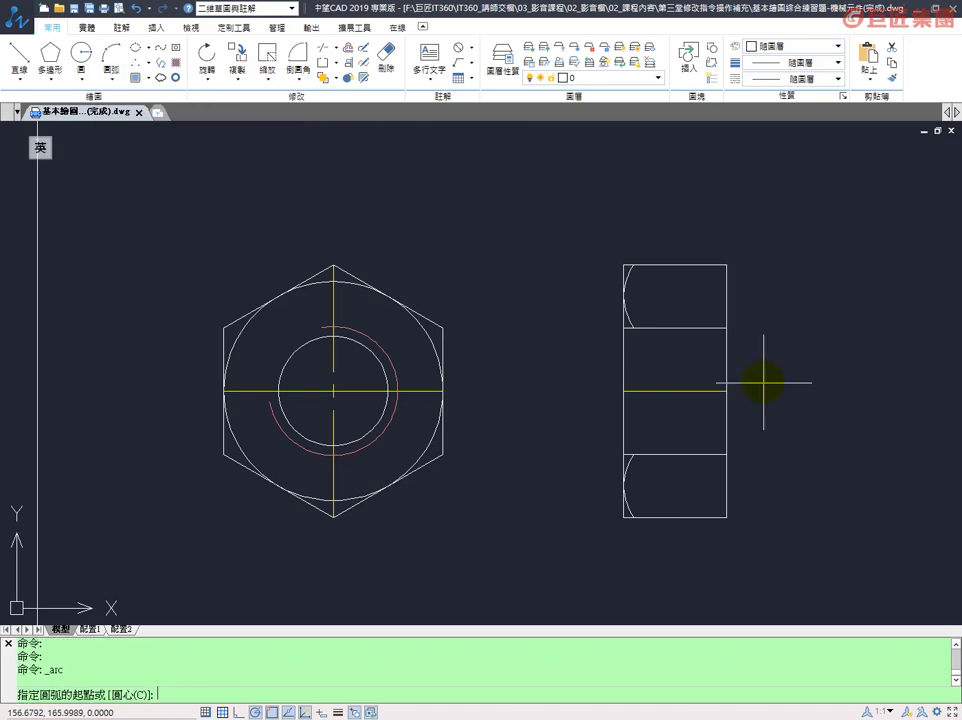
click(633, 327)
scroll(644, 378, up, 3)
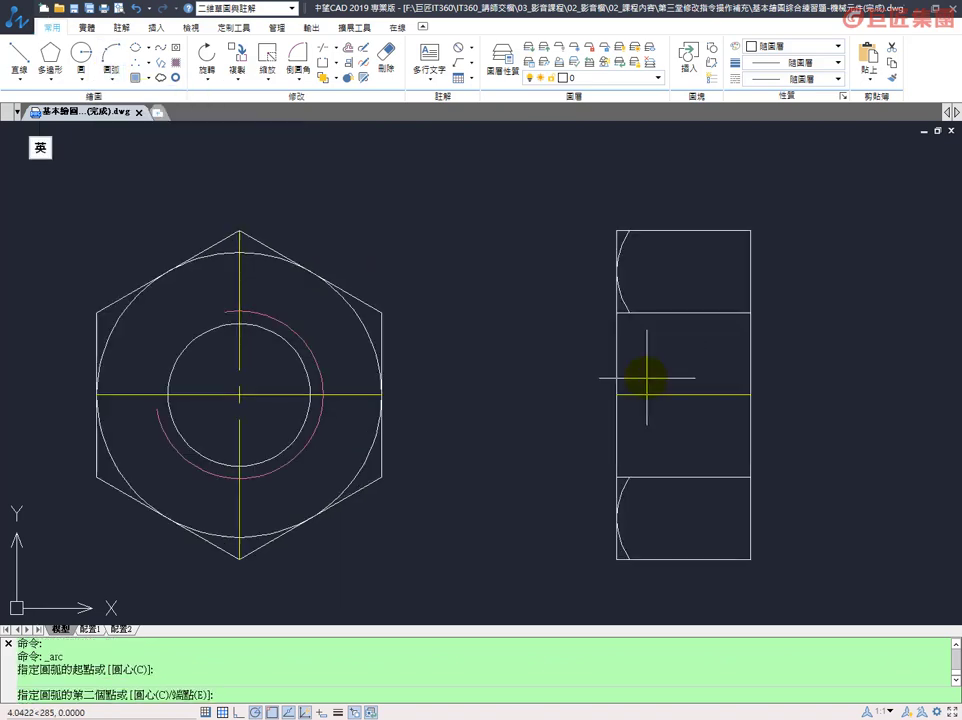
click(607, 400)
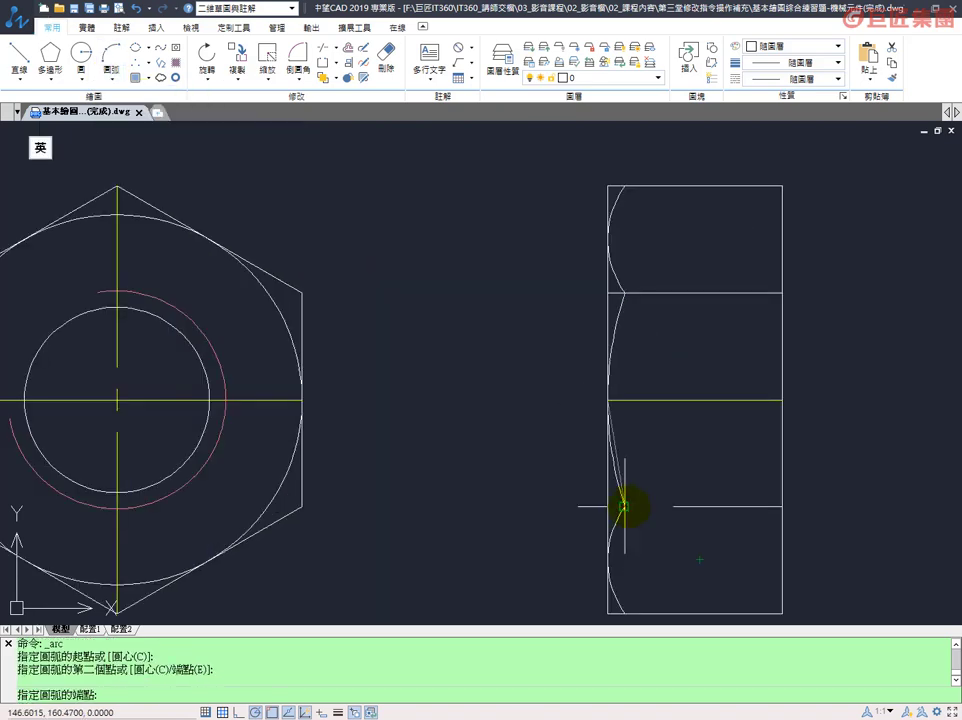
click(625, 507)
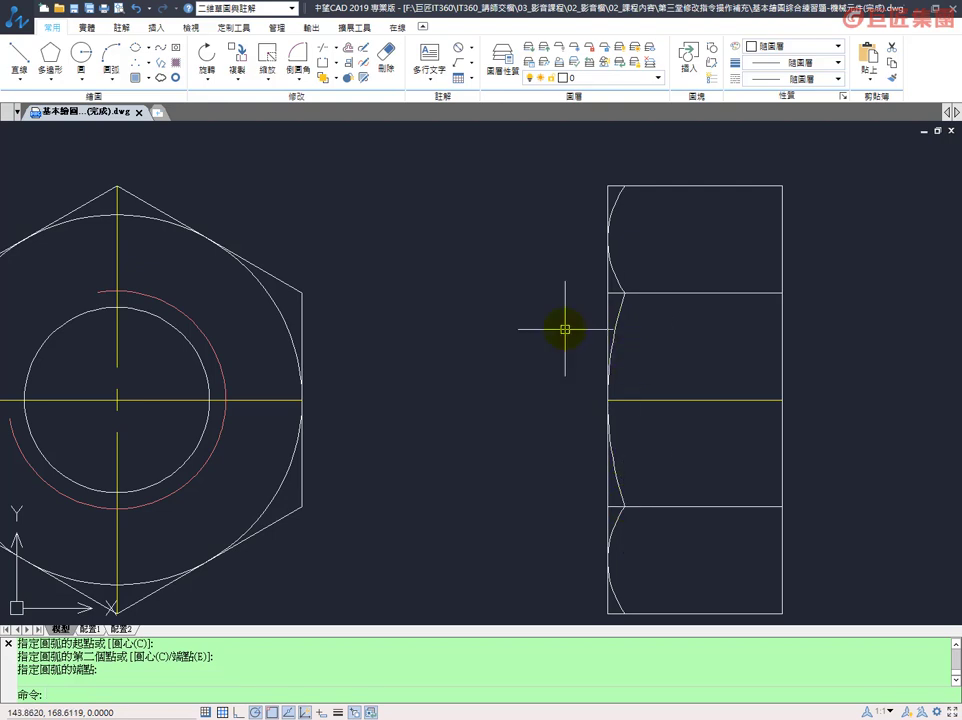
key(Escape)
Step: Trim the short ends of the side view's two inner horizontal lines that stick out left of the middle chamfer arc
scroll(550, 337, down, 1)
scroll(548, 337, down, 1)
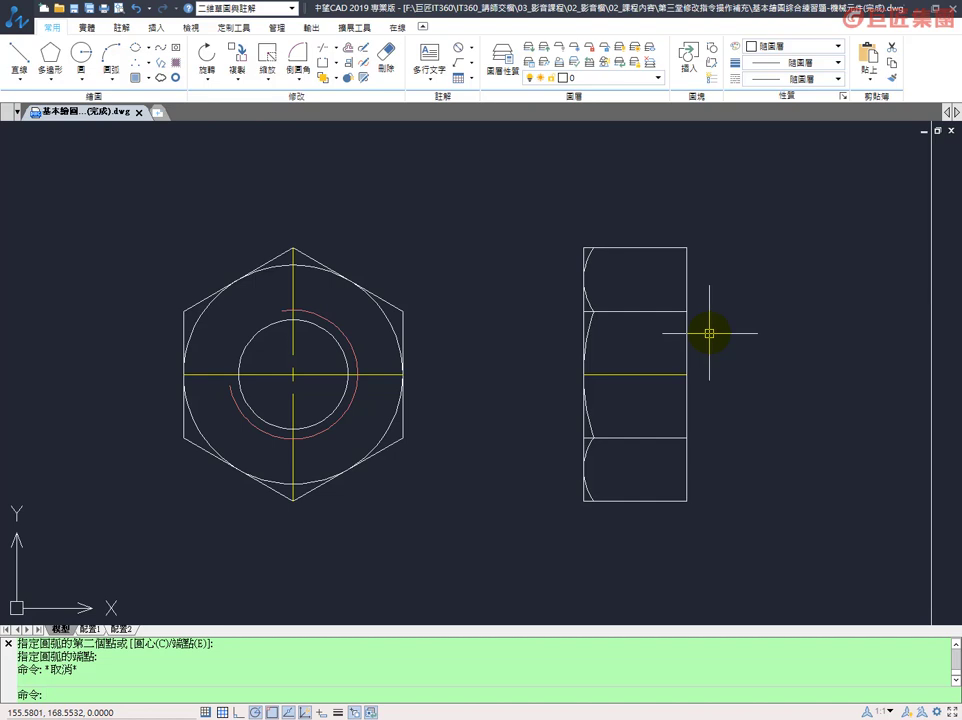
click(586, 326)
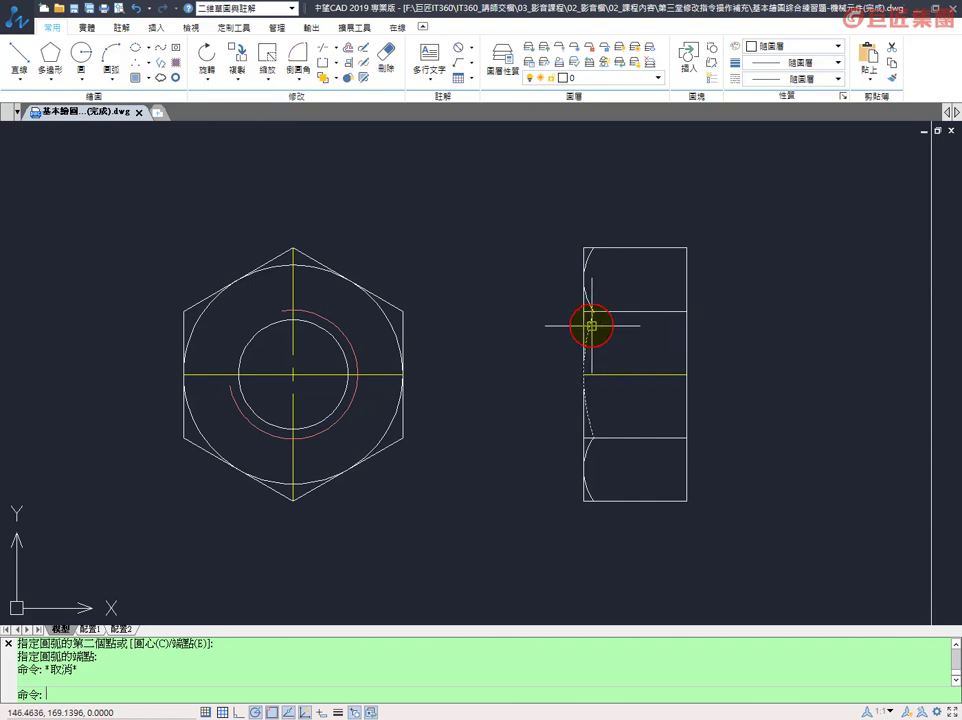
text(tr)
key(Return)
scroll(590, 443, up, 2)
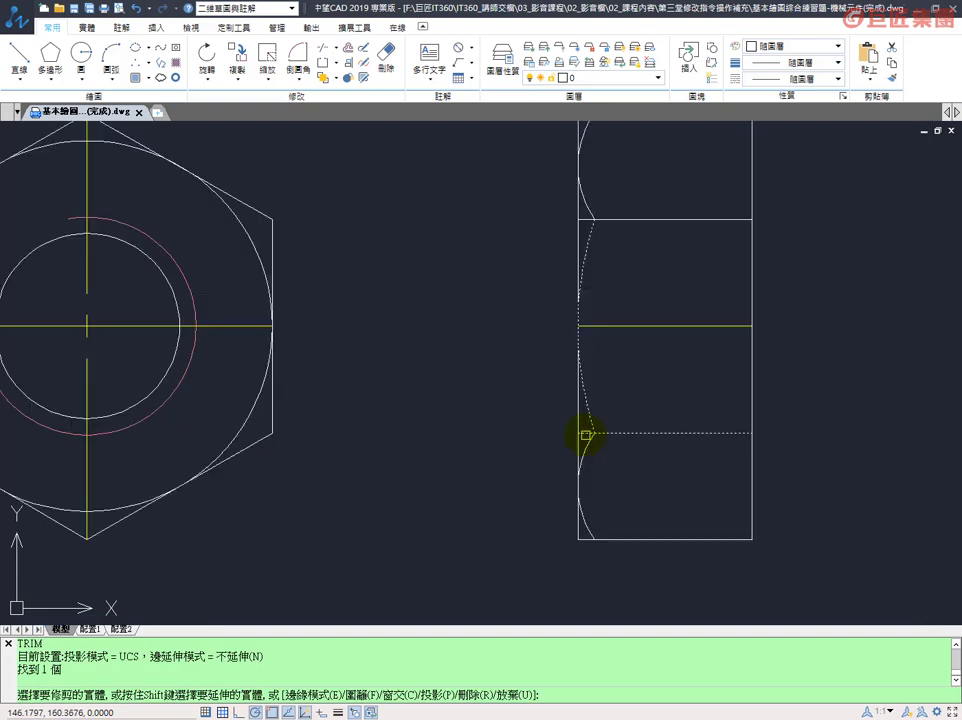
click(586, 435)
click(585, 220)
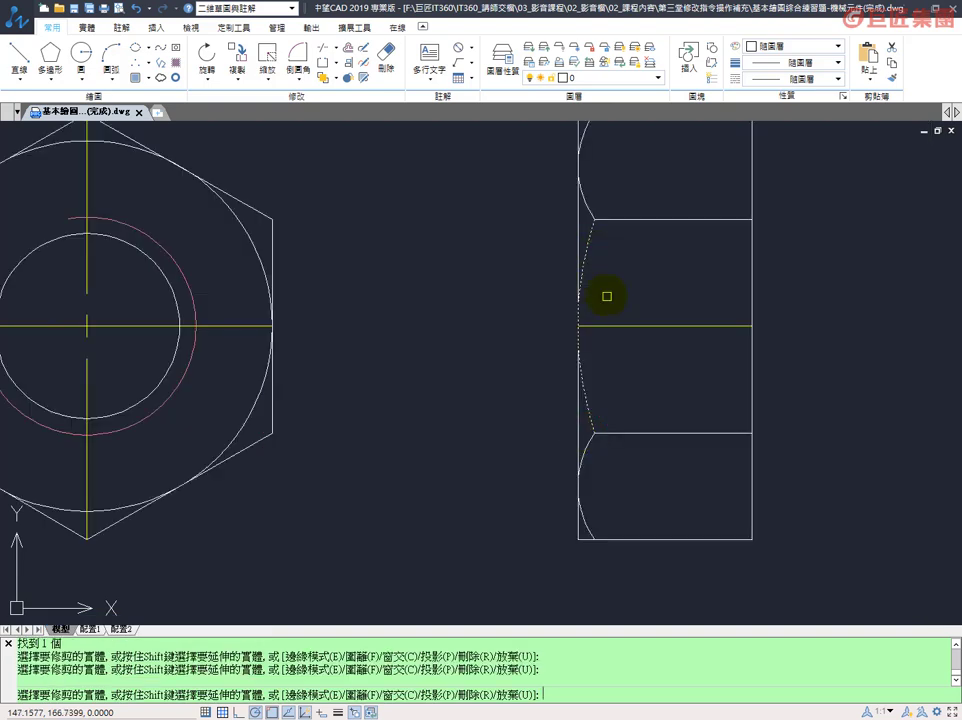
key(Return)
Step: Start a line at the top of the front view's large circle and run it horizontally to the side view's left edge
scroll(620, 348, down, 2)
scroll(605, 216, up, 2)
middle_drag(627, 246, 686, 270)
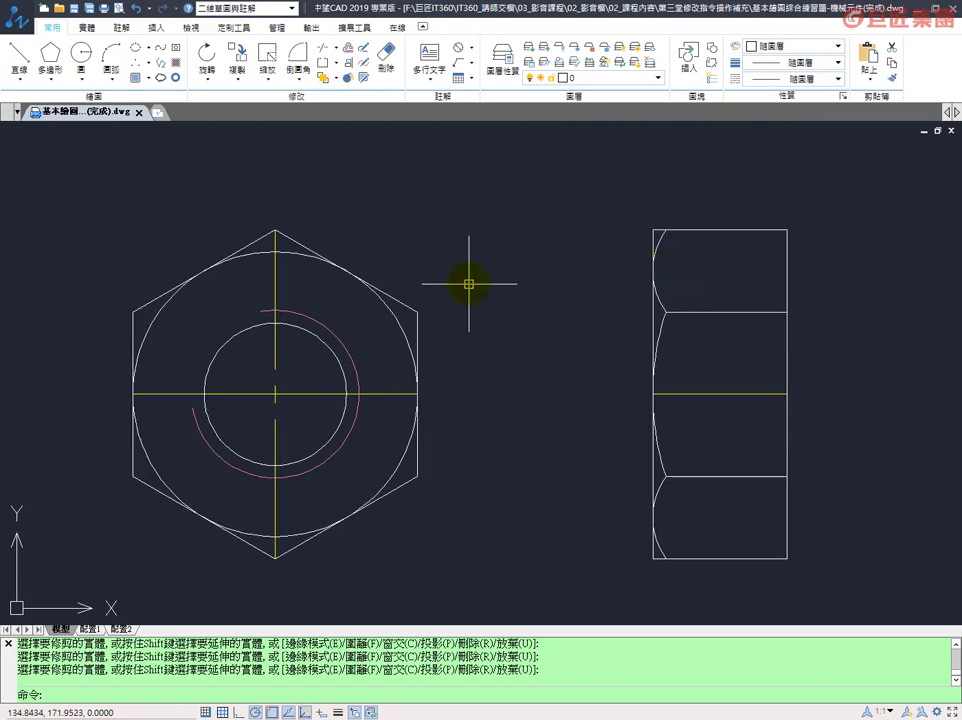
click(18, 62)
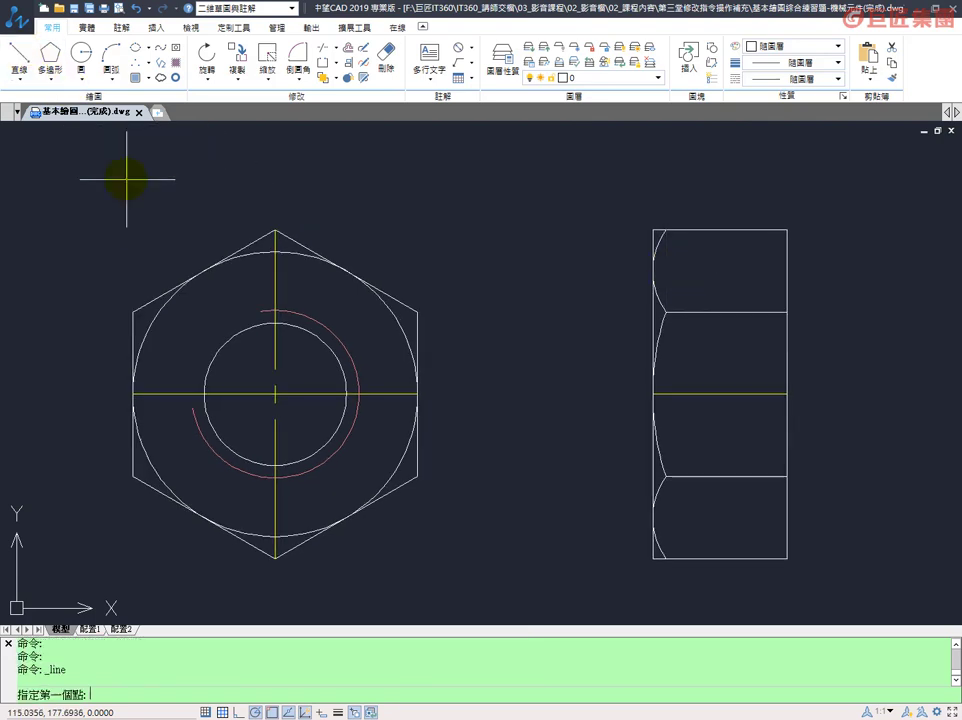
click(275, 251)
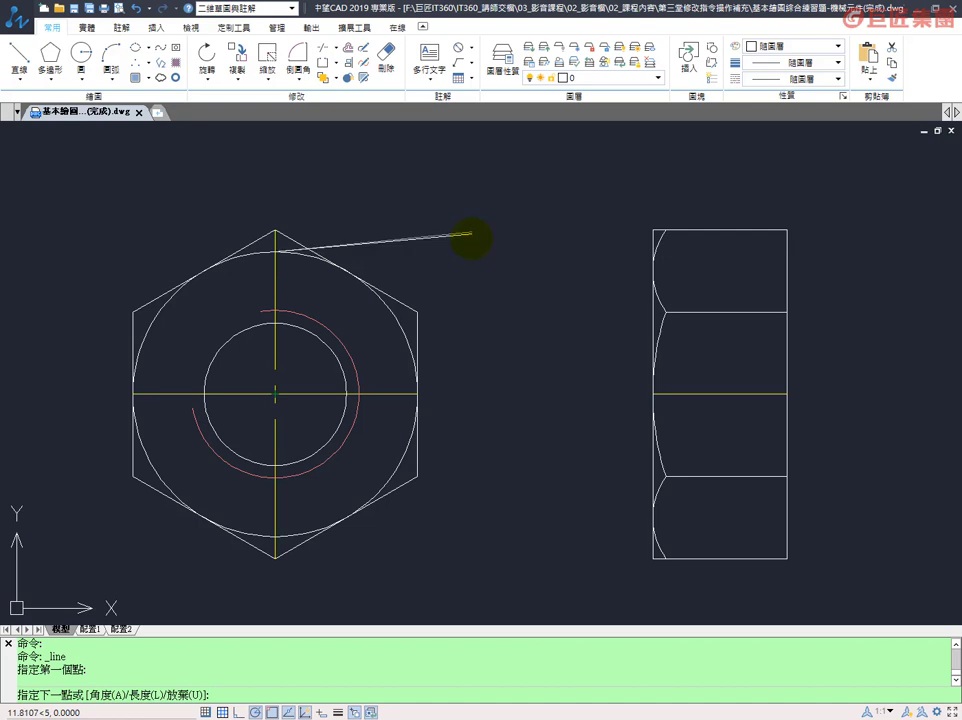
scroll(636, 250, up, 1)
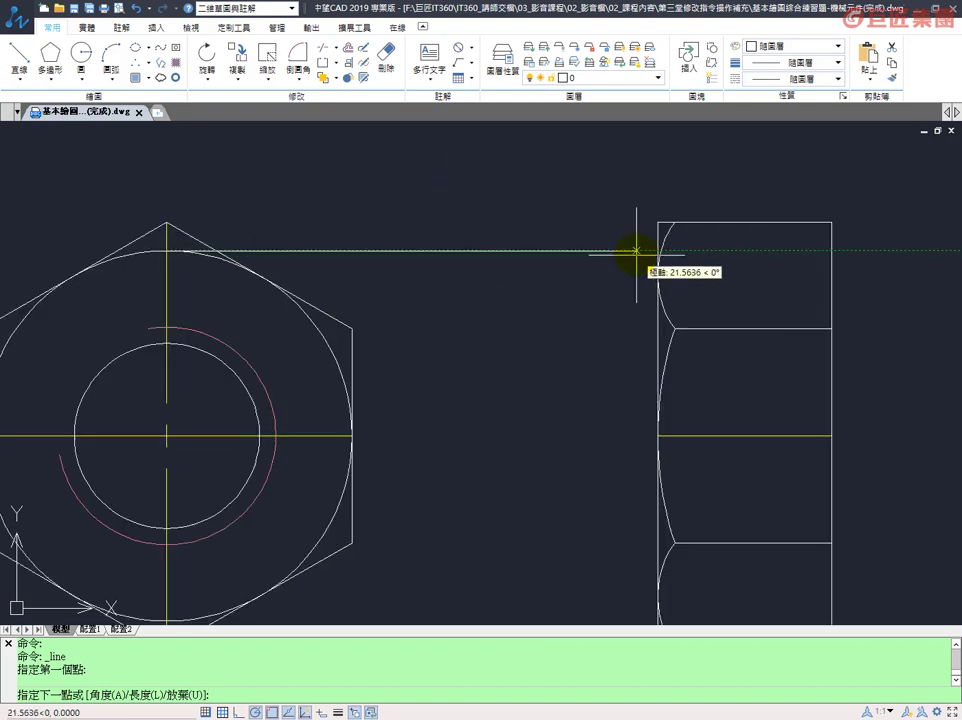
scroll(636, 250, up, 1)
click(671, 251)
scroll(621, 297, down, 1)
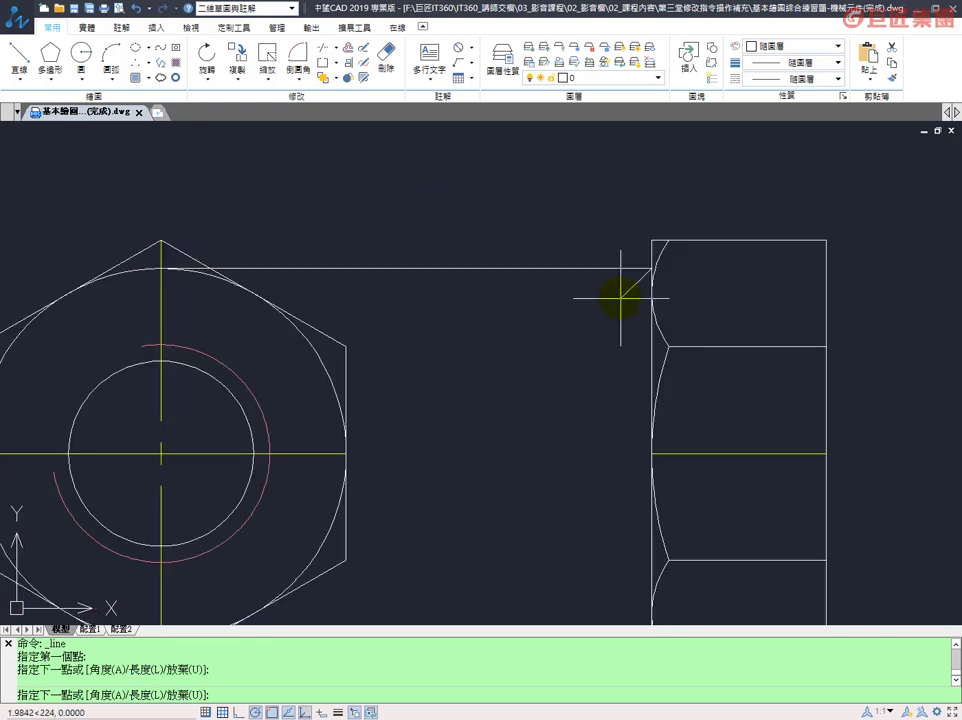
middle_drag(621, 297, 490, 322)
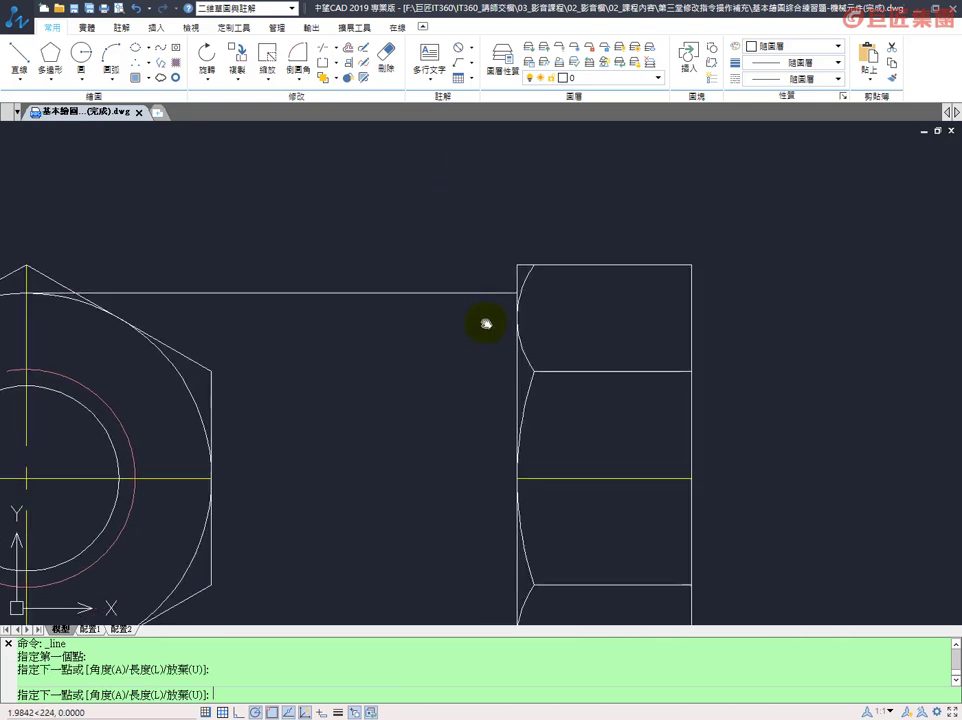
Step: Set the polar tracking increment to 30 degrees and continue the line upward to the right at 60 degrees, past the side view's top edge
right_click(255, 712)
click(277, 696)
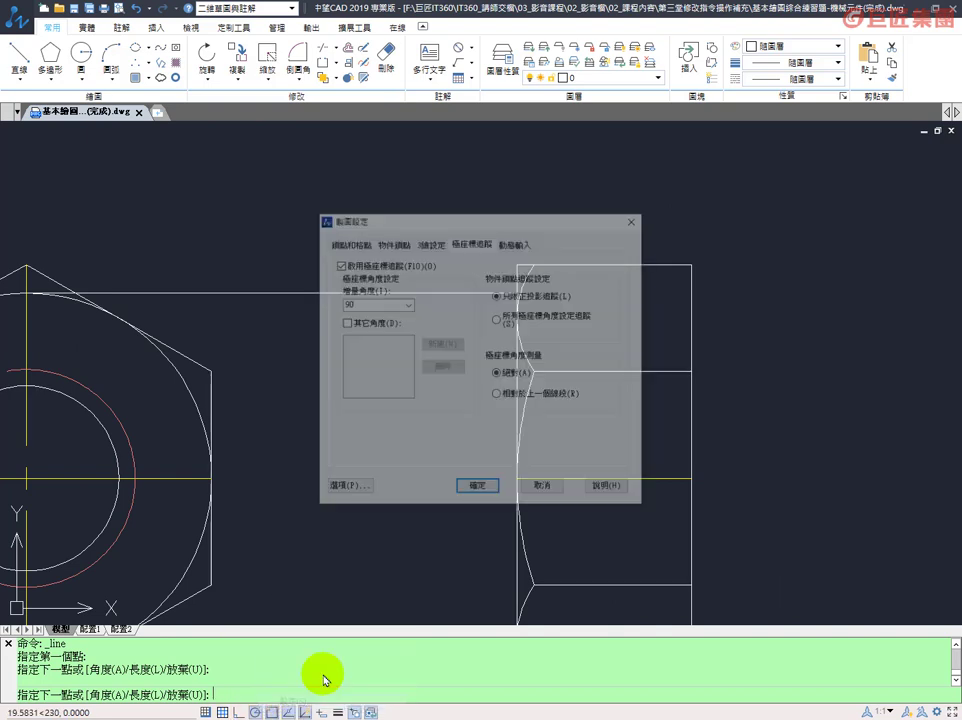
click(407, 304)
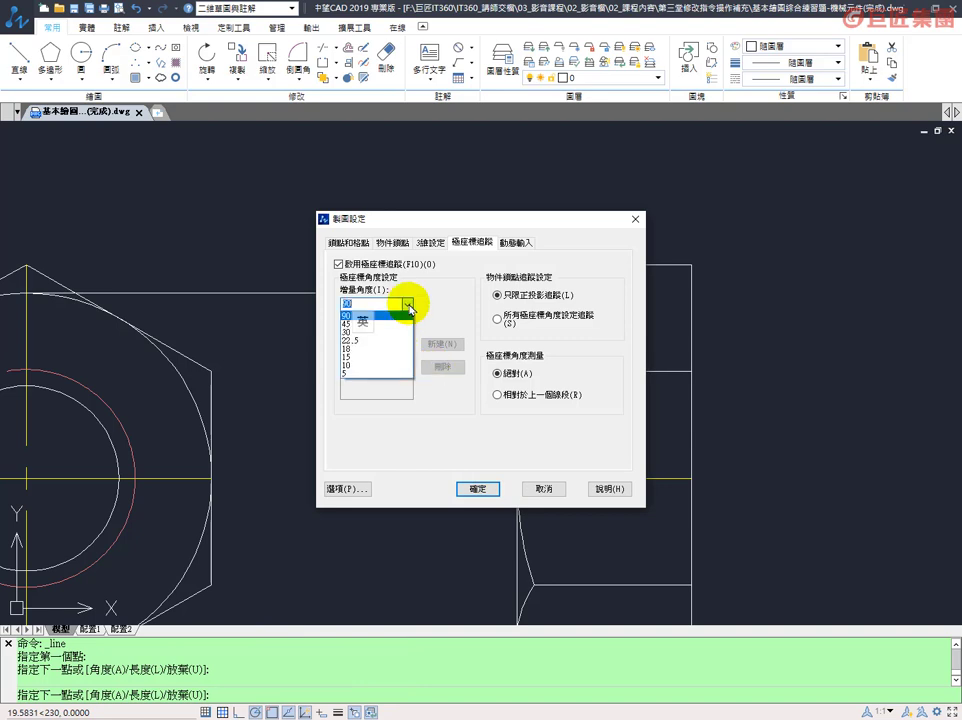
click(347, 332)
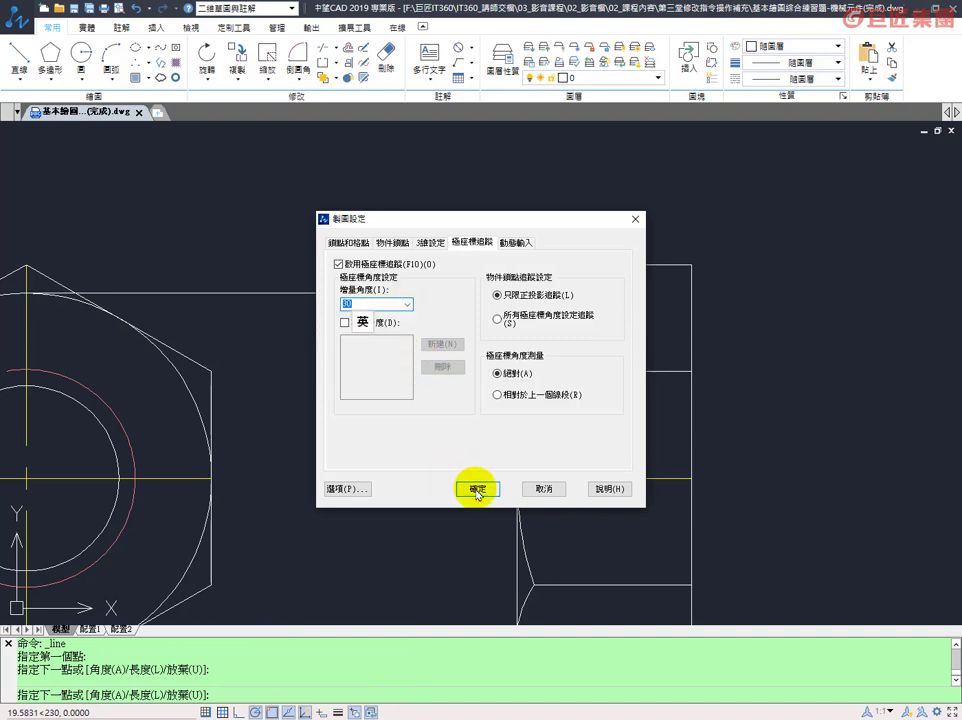
click(477, 490)
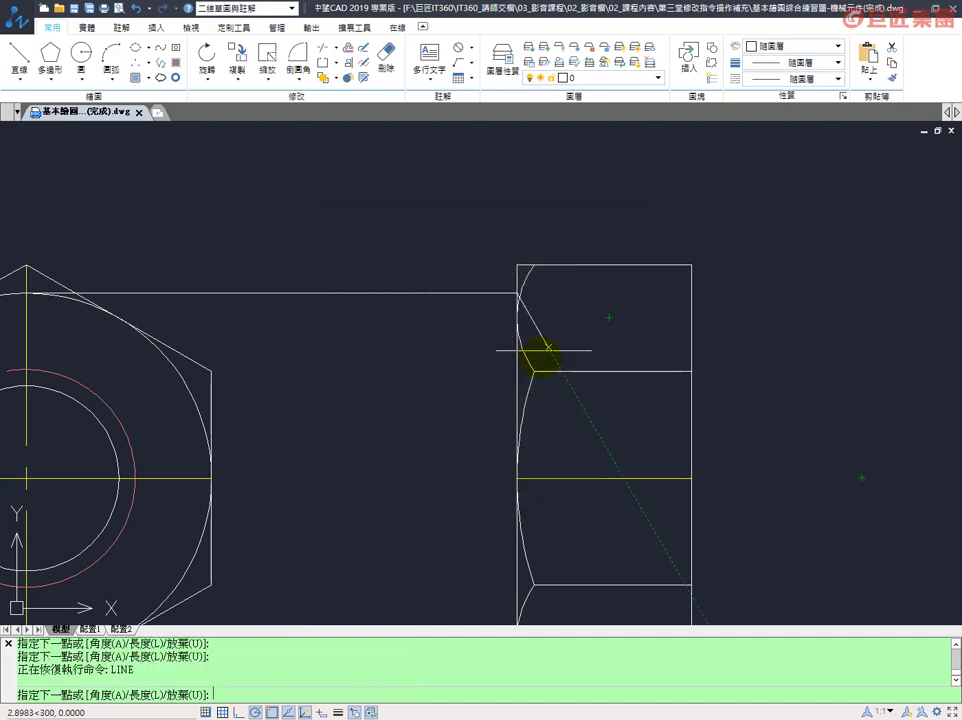
click(565, 207)
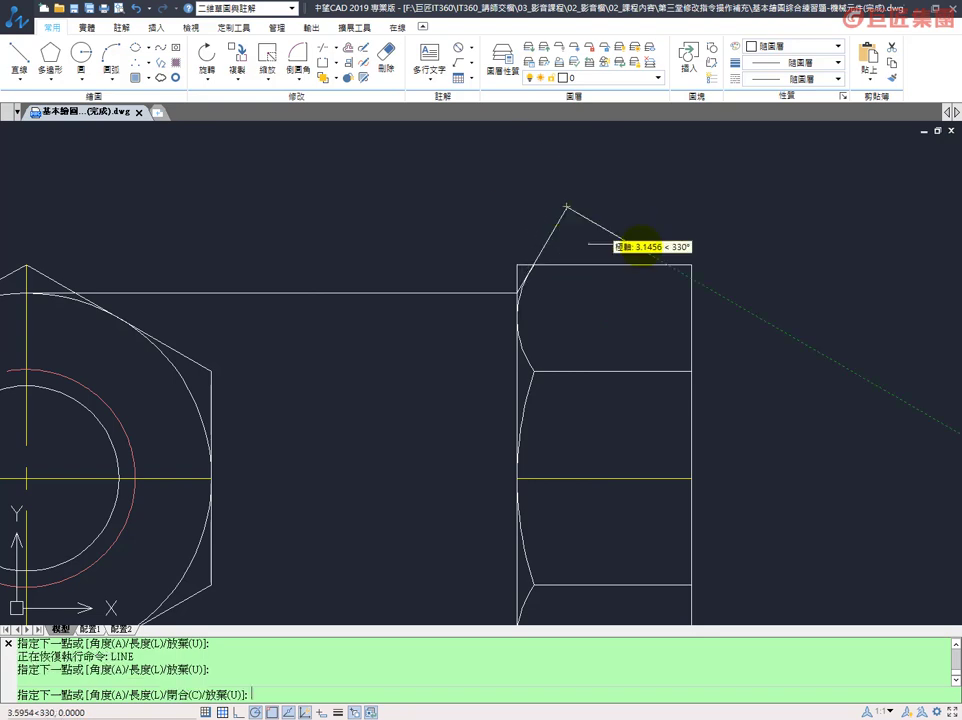